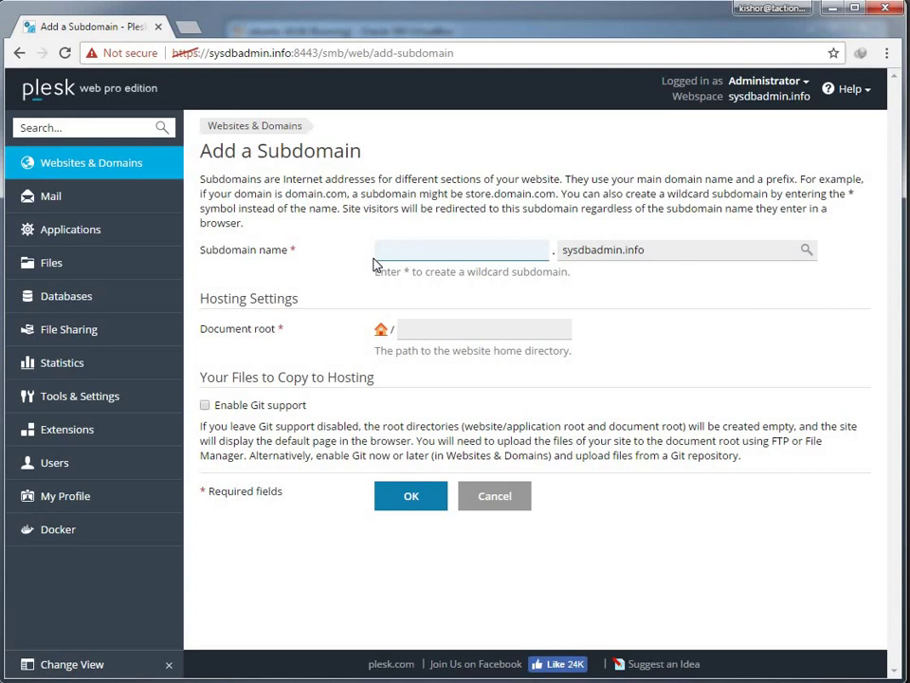
- Add subdomain 'hrm' with the auto-filled document root hrm.sysdbadmin.info
{"action": "type", "text": "rm"}
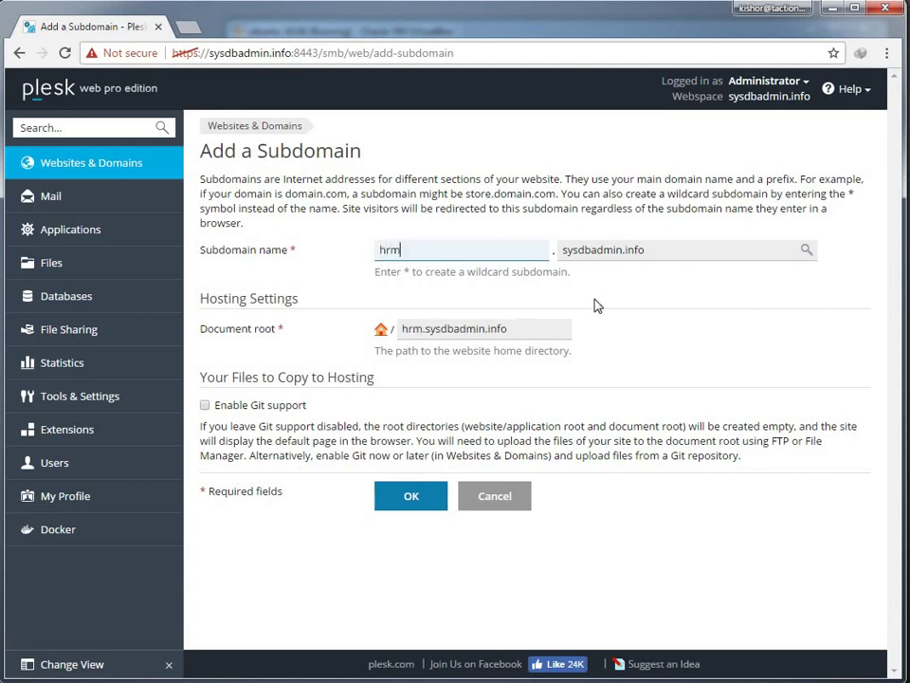
{"action": "left_click", "coordinate": [369, 469]}
{"action": "left_click", "coordinate": [404, 497]}
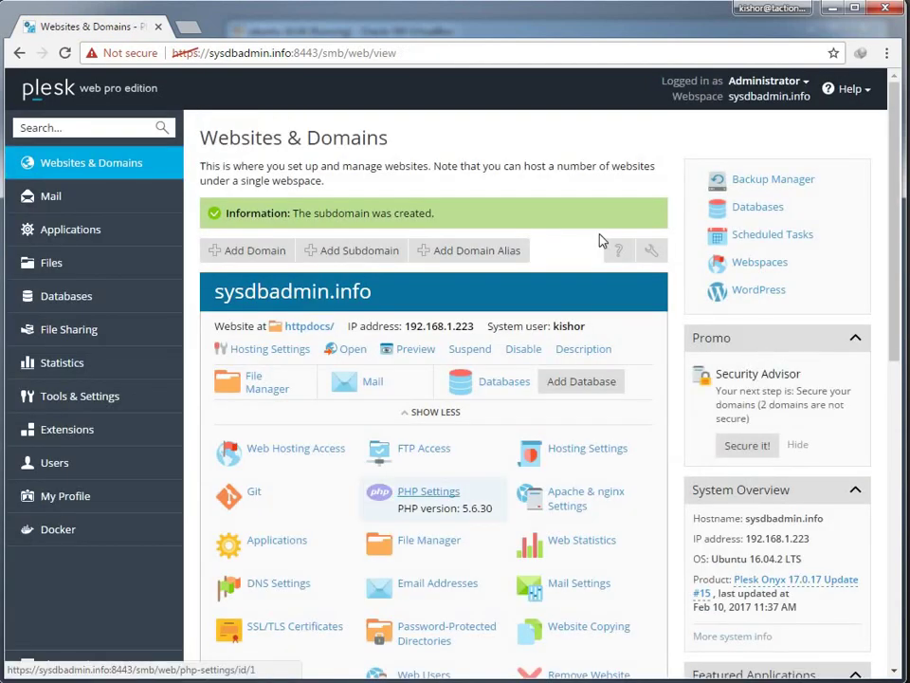
- Open hrm.sysdbadmin.info in a new tab to view its default placeholder page
{"action": "scroll", "coordinate": [222, 228], "scroll_direction": "down", "scroll_amount": 5}
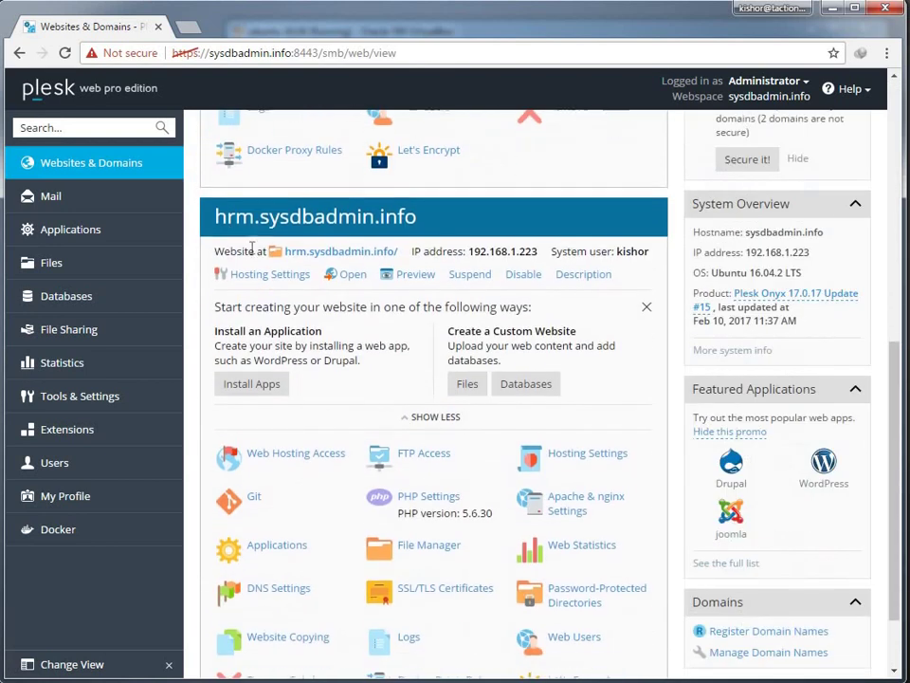
{"action": "left_click_drag", "start_coordinate": [222, 228], "coordinate": [422, 229]}
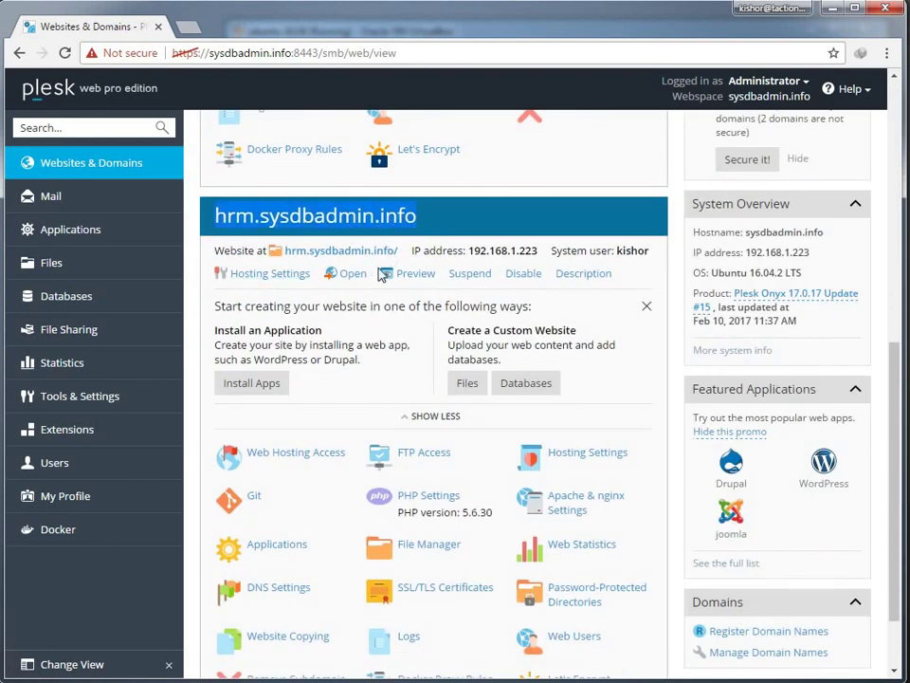
{"action": "scroll", "coordinate": [379, 388], "scroll_direction": "up", "scroll_amount": 3}
{"action": "right_click", "coordinate": [348, 471]}
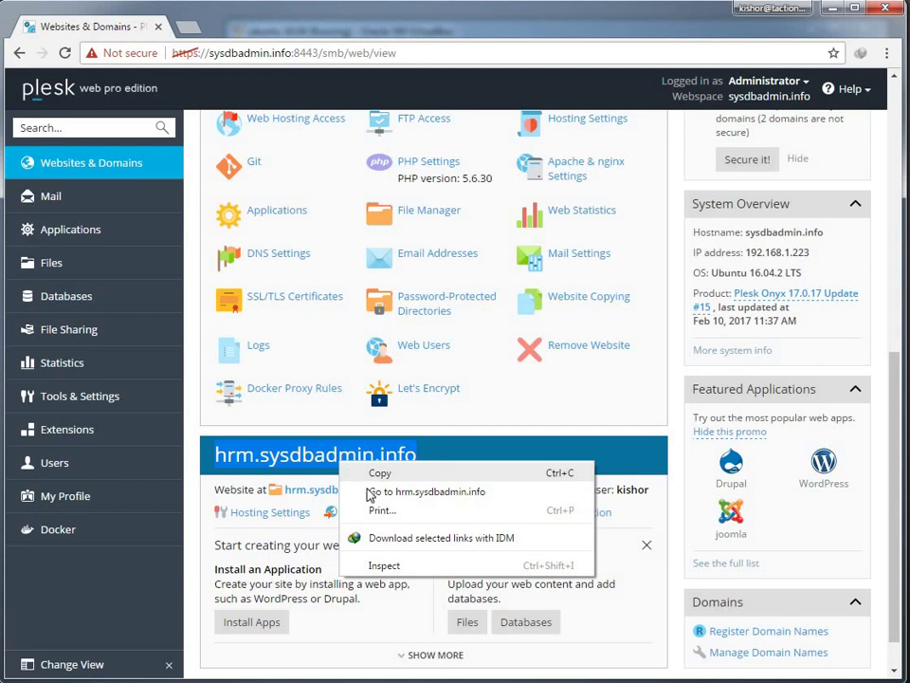
{"action": "left_click", "coordinate": [376, 492]}
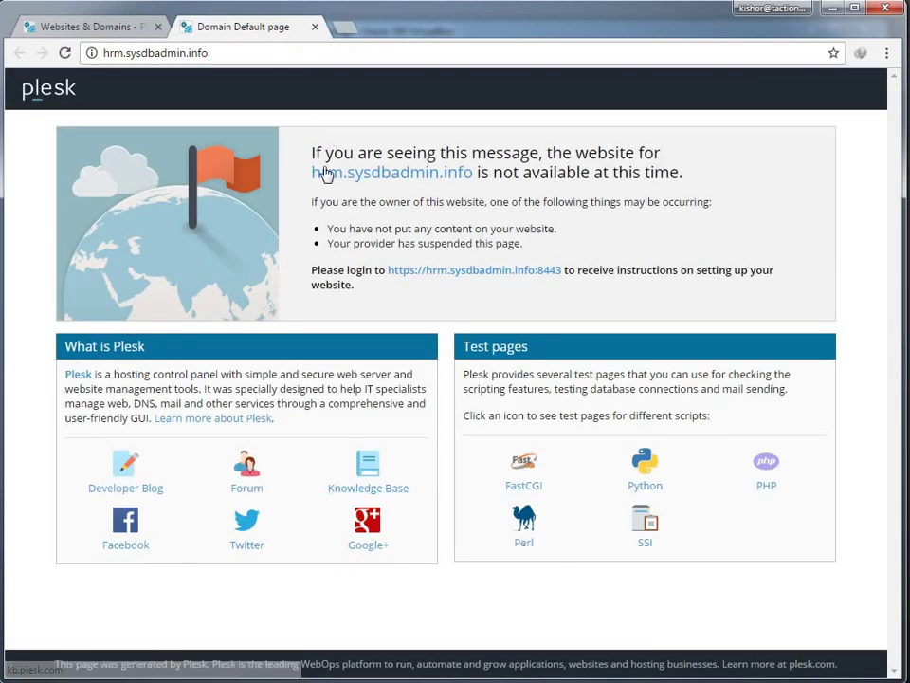
- Return to Plesk's Websites & Domains page and expand the subdomain's full tool list with Show More
{"action": "left_click_drag", "start_coordinate": [473, 176], "coordinate": [196, 91]}
{"action": "left_click", "coordinate": [195, 91]}
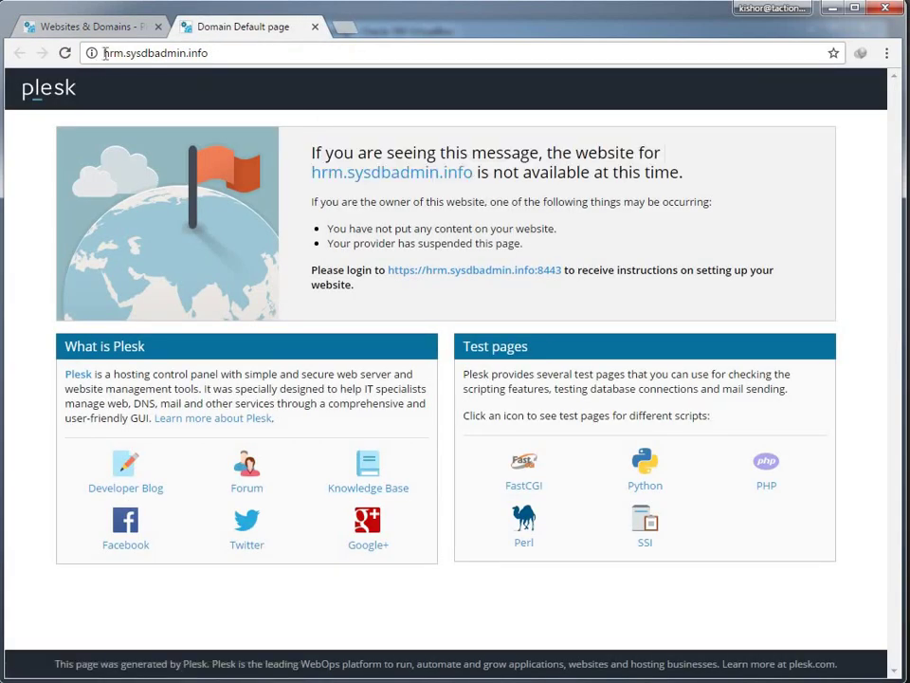
{"action": "left_click", "coordinate": [221, 53]}
{"action": "key", "text": "ctrl+shift+Tab"}
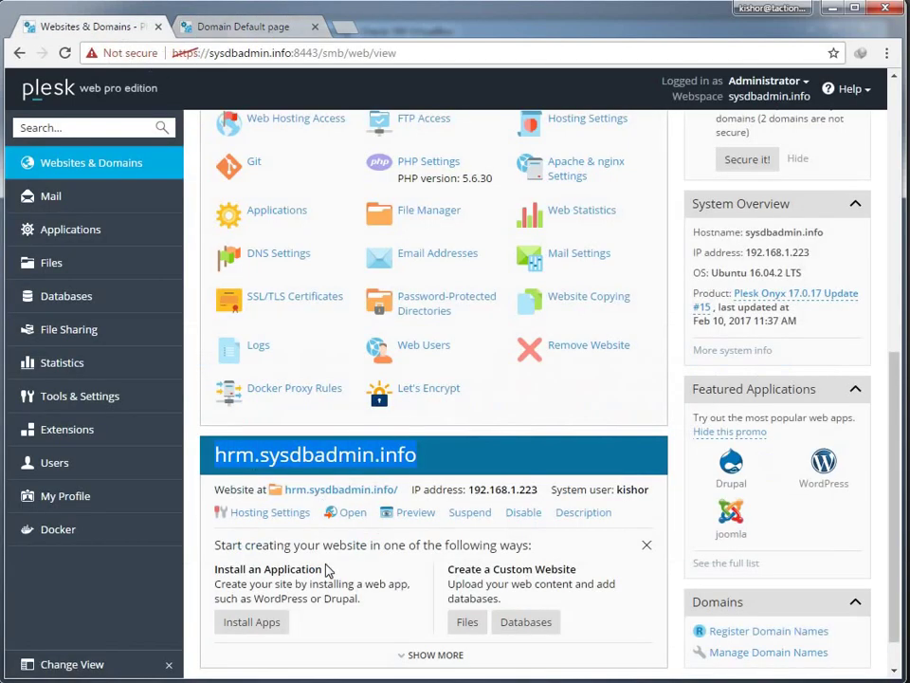
{"action": "scroll", "coordinate": [394, 624], "scroll_direction": "down", "scroll_amount": 1}
{"action": "left_click", "coordinate": [423, 608]}
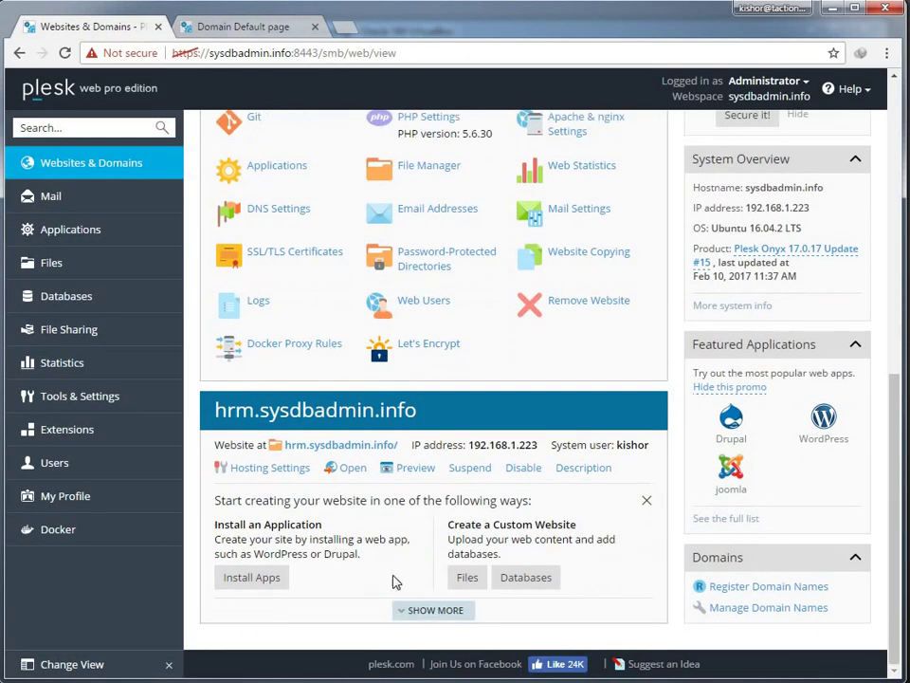
{"action": "scroll", "coordinate": [337, 417], "scroll_direction": "down", "scroll_amount": 3}
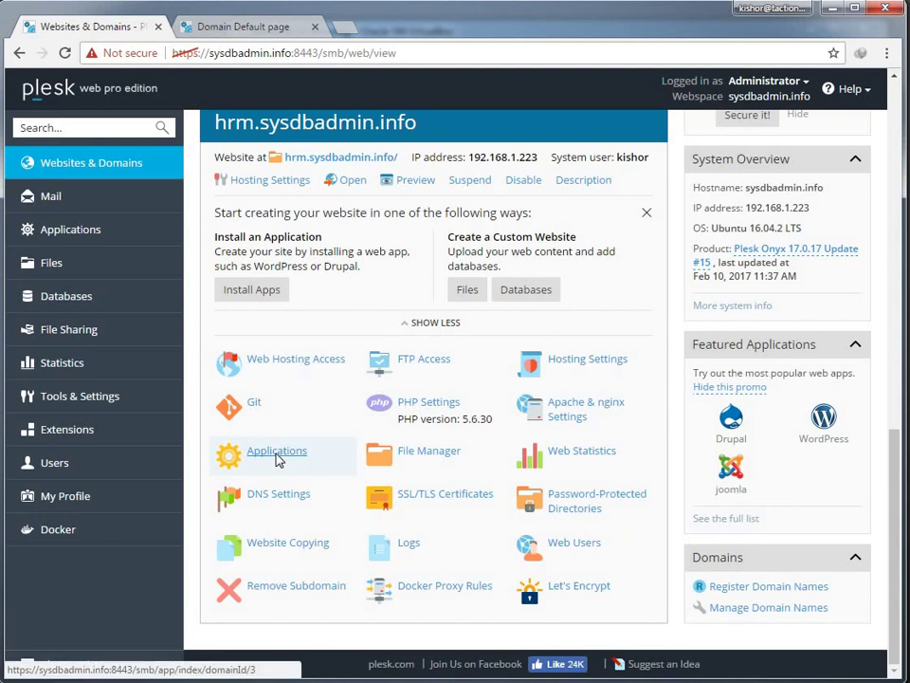
- Search all available applications for 'orangehrm' on hrm.sysdbadmin.info
{"action": "left_click", "coordinate": [279, 460]}
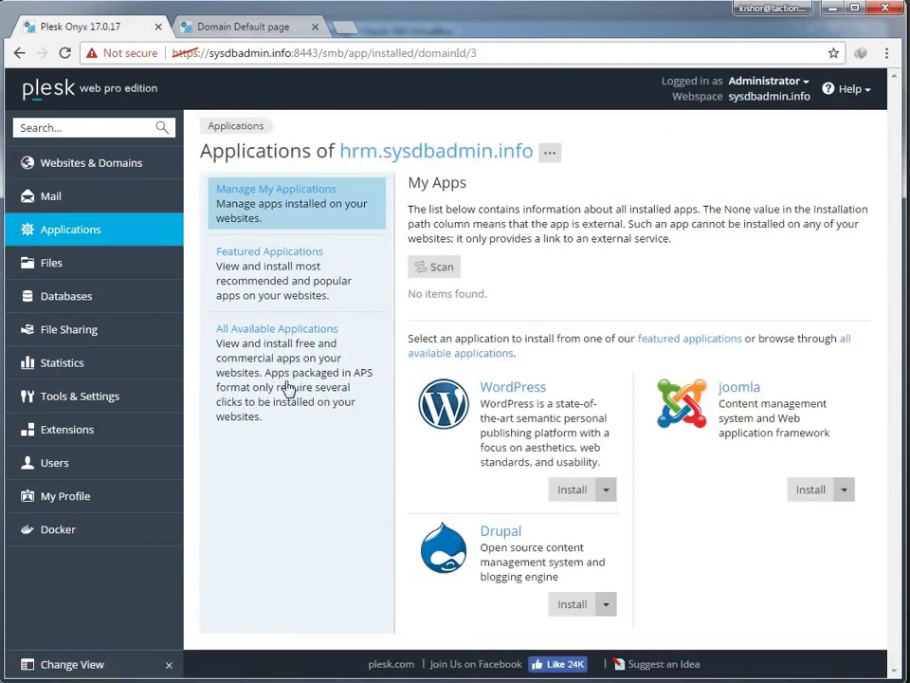
{"action": "left_click", "coordinate": [287, 388]}
{"action": "left_click", "coordinate": [473, 266]}
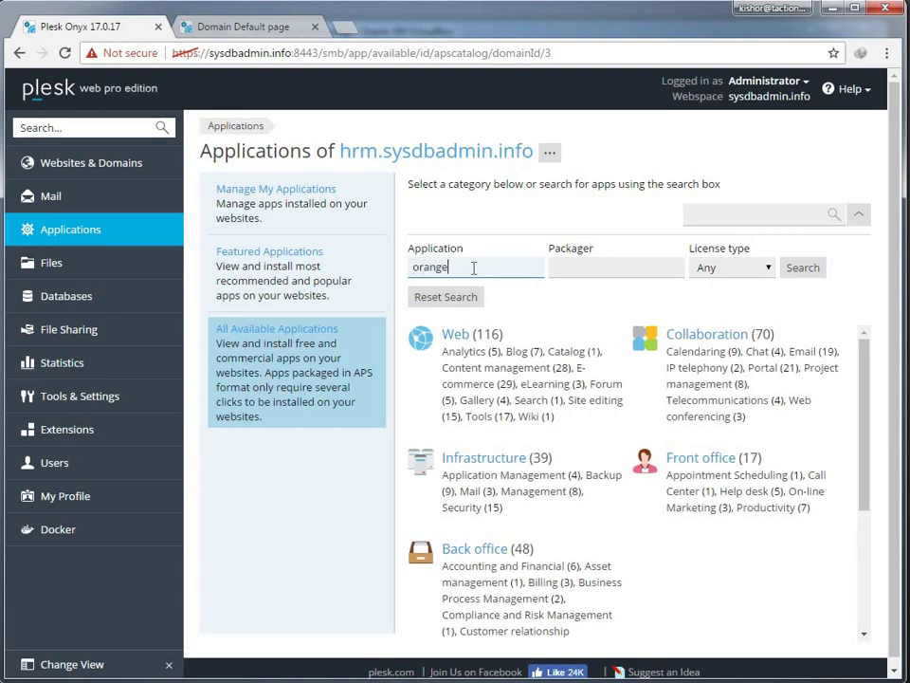
{"action": "type", "text": "orangehrm"}
{"action": "key", "text": "Return"}
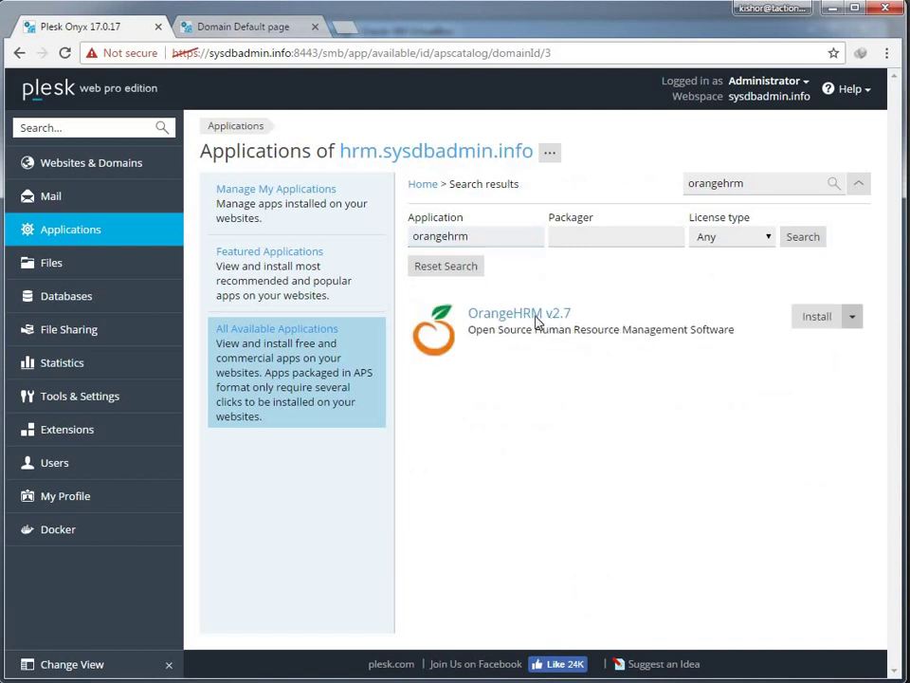
- Open the OrangeHRM v2.7 details page and install it
{"action": "left_click", "coordinate": [537, 317]}
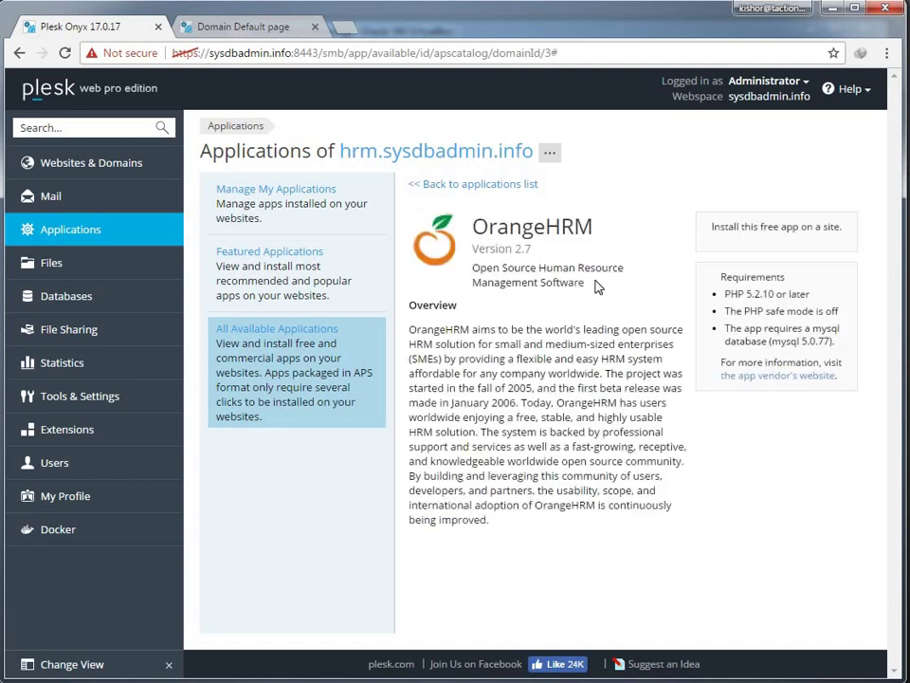
{"action": "left_click_drag", "start_coordinate": [420, 329], "coordinate": [579, 471]}
{"action": "scroll", "coordinate": [579, 471], "scroll_direction": "down", "scroll_amount": 2}
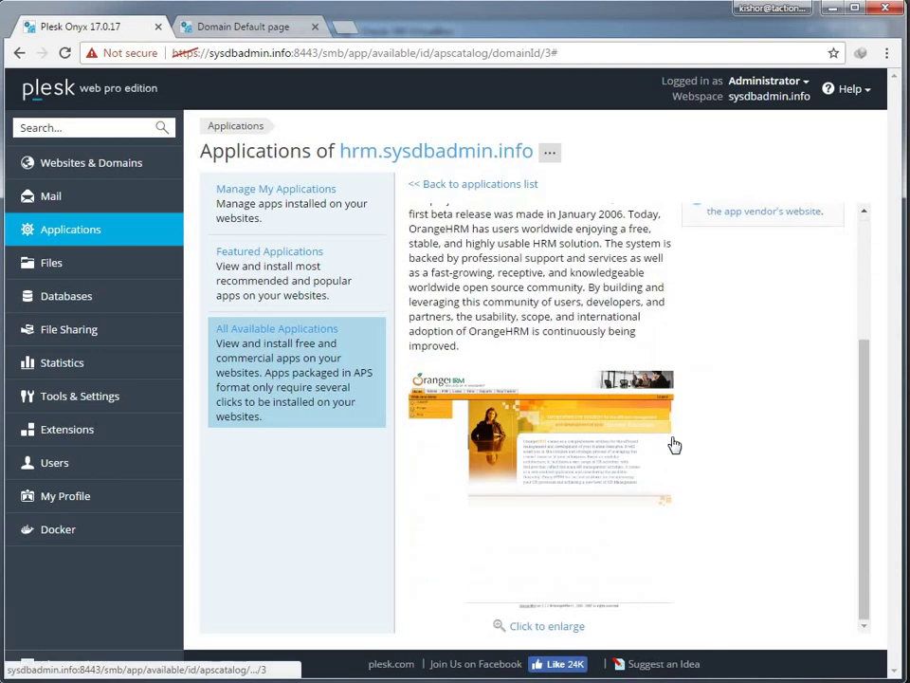
{"action": "scroll", "coordinate": [672, 443], "scroll_direction": "up", "scroll_amount": 2}
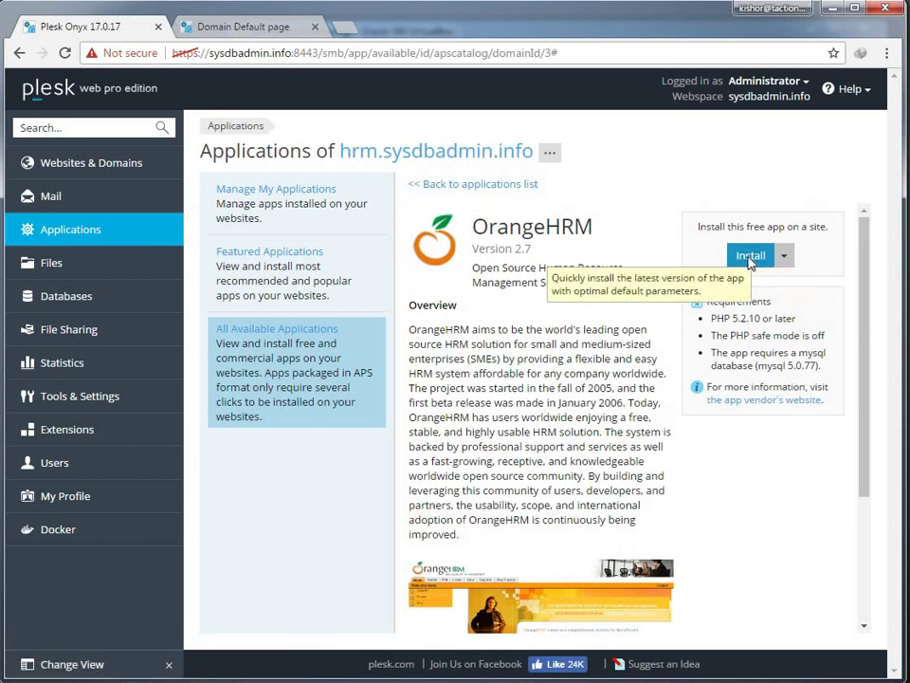
{"action": "left_click", "coordinate": [749, 257]}
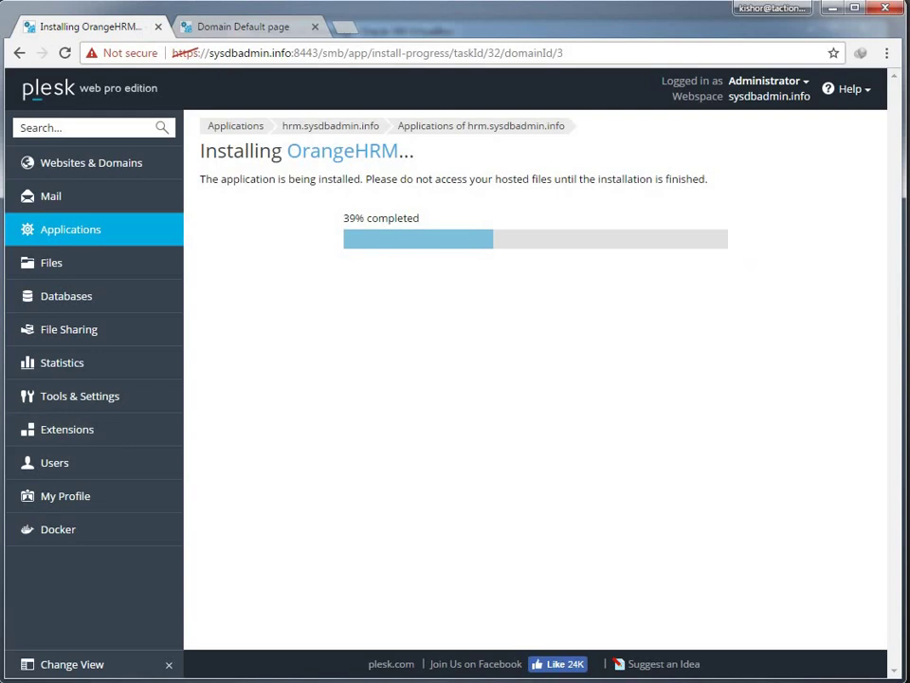
- Launch Notepad, move it to the lower right, and type the 'Admin User' label
{"action": "key", "text": "super"}
{"action": "type", "text": "notepad"}
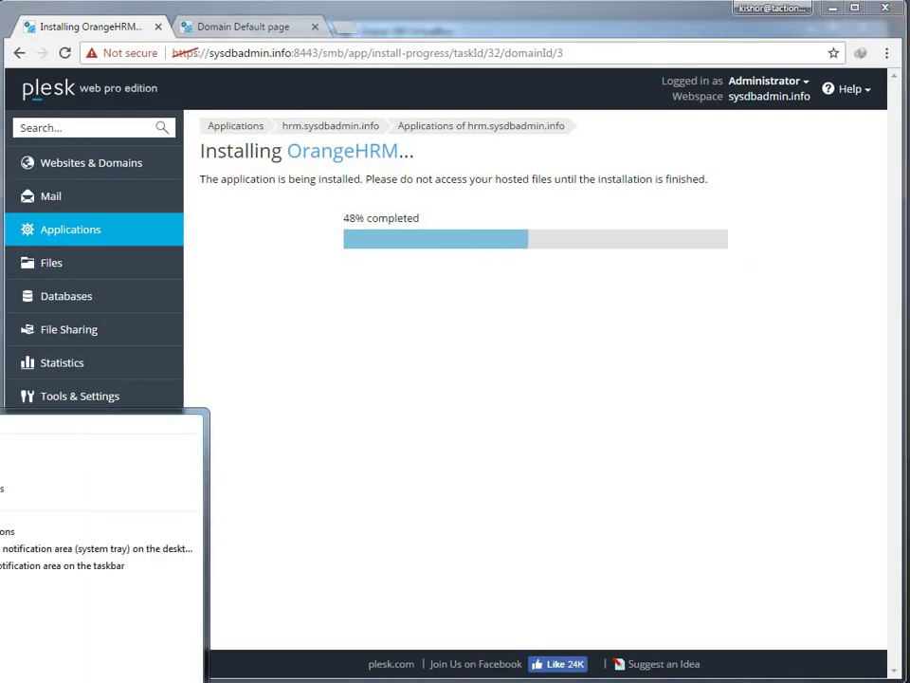
{"action": "key", "text": "Return"}
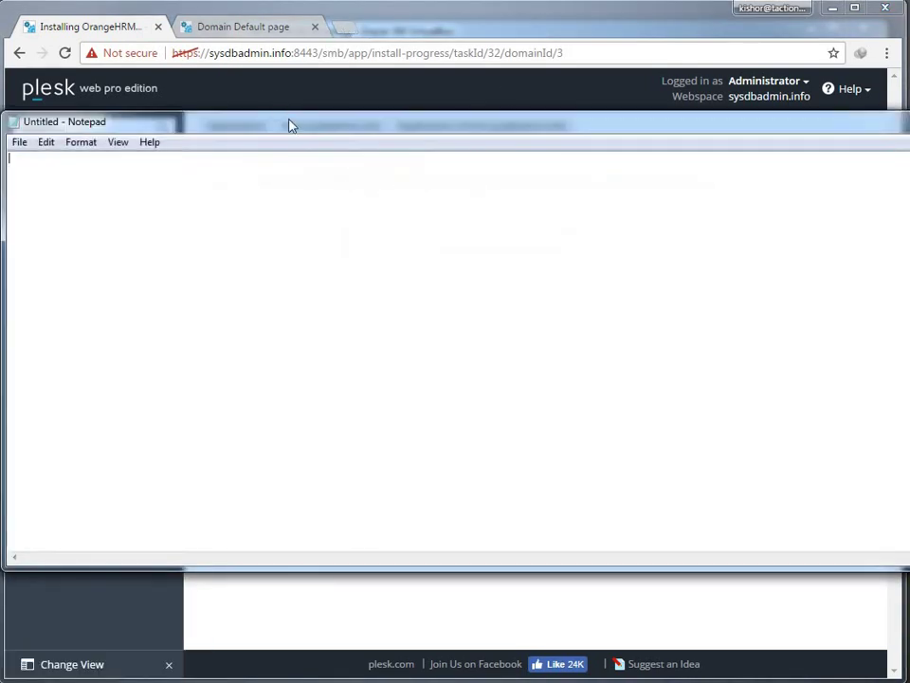
{"action": "left_click_drag", "start_coordinate": [452, 121], "coordinate": [459, 350]}
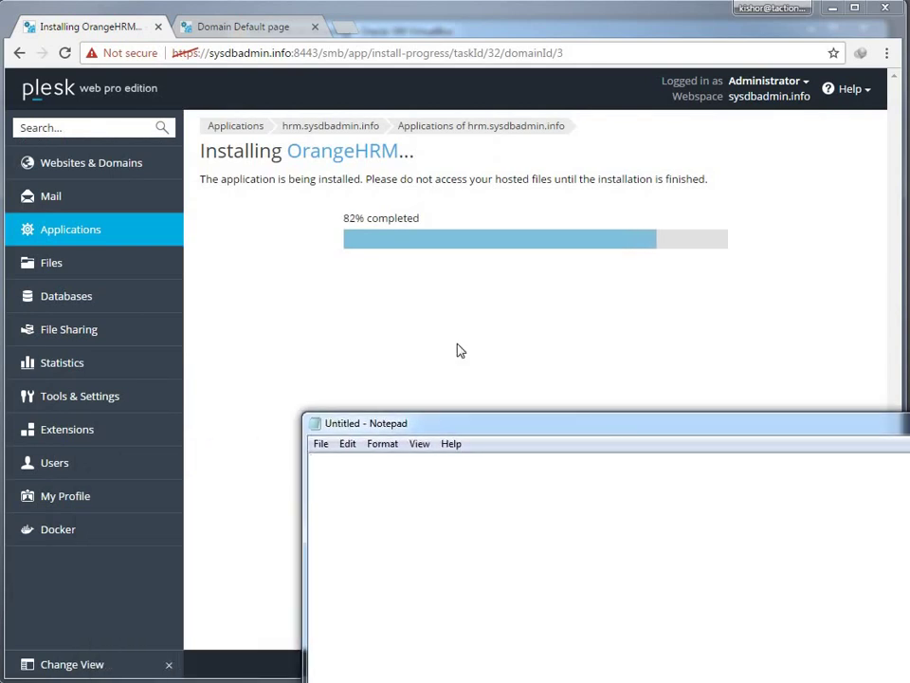
{"action": "type", "text": "Admin User:"}
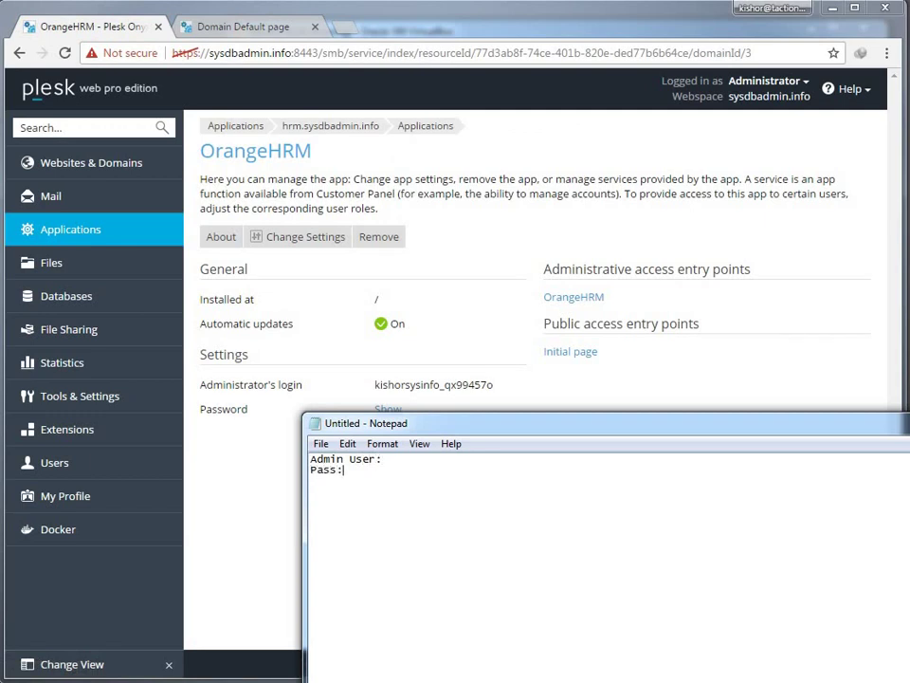
- Copy the OrangeHRM administrator login from Plesk into the Notepad note
{"action": "left_click", "coordinate": [327, 396]}
{"action": "left_click_drag", "start_coordinate": [374, 384], "coordinate": [484, 389]}
{"action": "key", "text": "ctrl+c"}
{"action": "right_click", "coordinate": [481, 384]}
{"action": "left_click", "coordinate": [522, 393]}
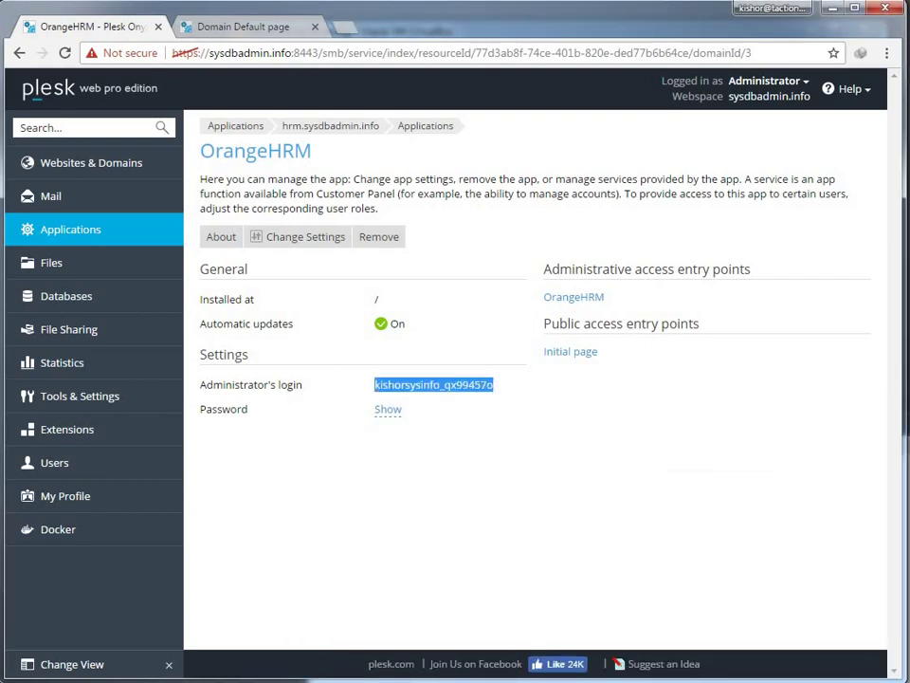
{"action": "key", "text": "alt+Tab"}
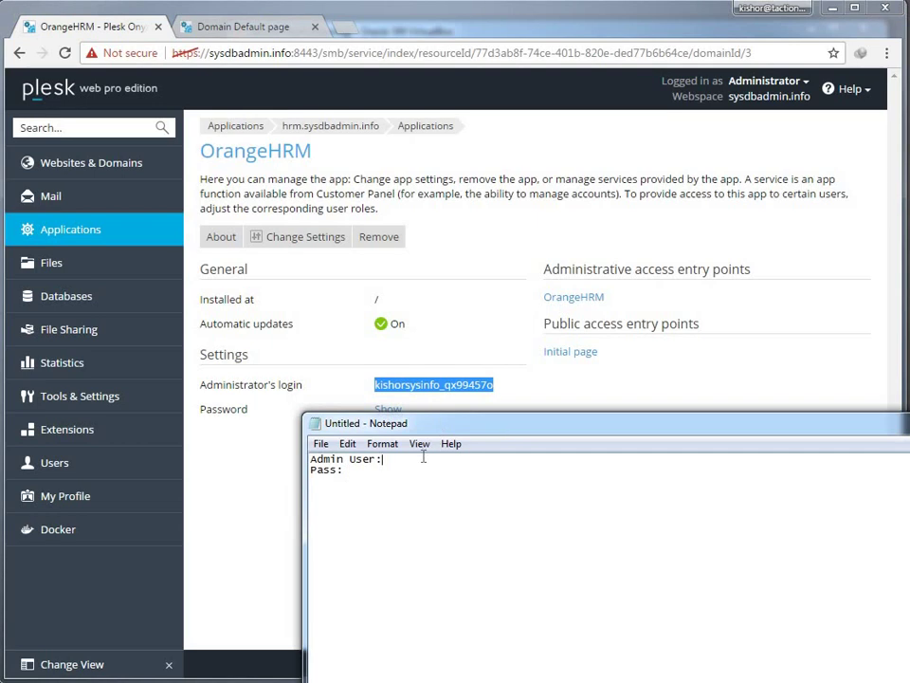
{"action": "key", "text": "ctrl+v"}
{"action": "left_click", "coordinate": [267, 471]}
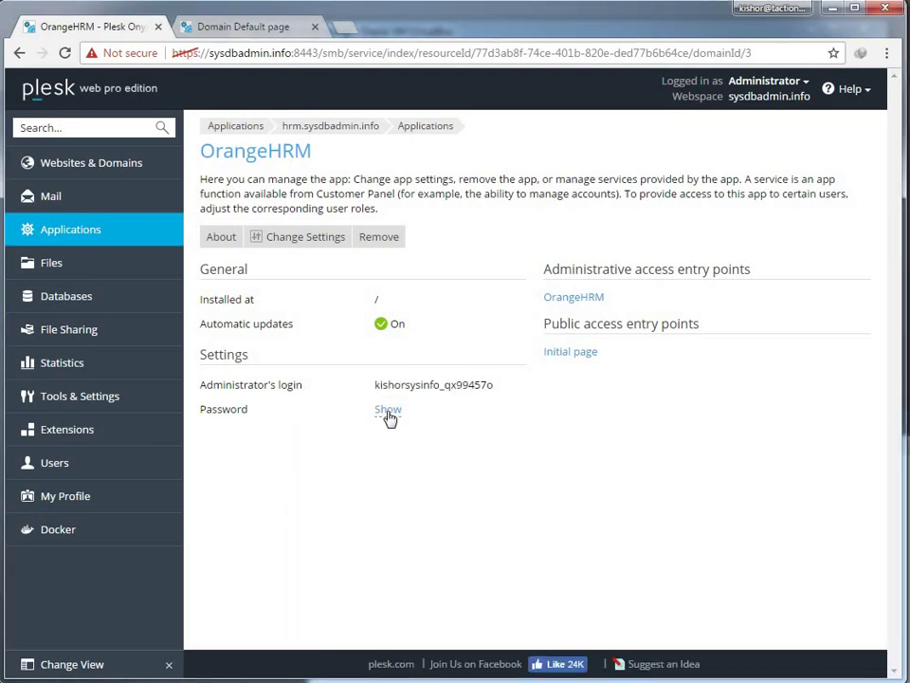
- Reveal the administrator password and paste it after 'Pass:' in Notepad
{"action": "left_click", "coordinate": [380, 411]}
{"action": "left_click_drag", "start_coordinate": [374, 409], "coordinate": [434, 417]}
{"action": "right_click", "coordinate": [423, 414]}
{"action": "left_click", "coordinate": [463, 423]}
{"action": "key", "text": "alt+Tab"}
{"action": "key", "text": "ctrl+v"}
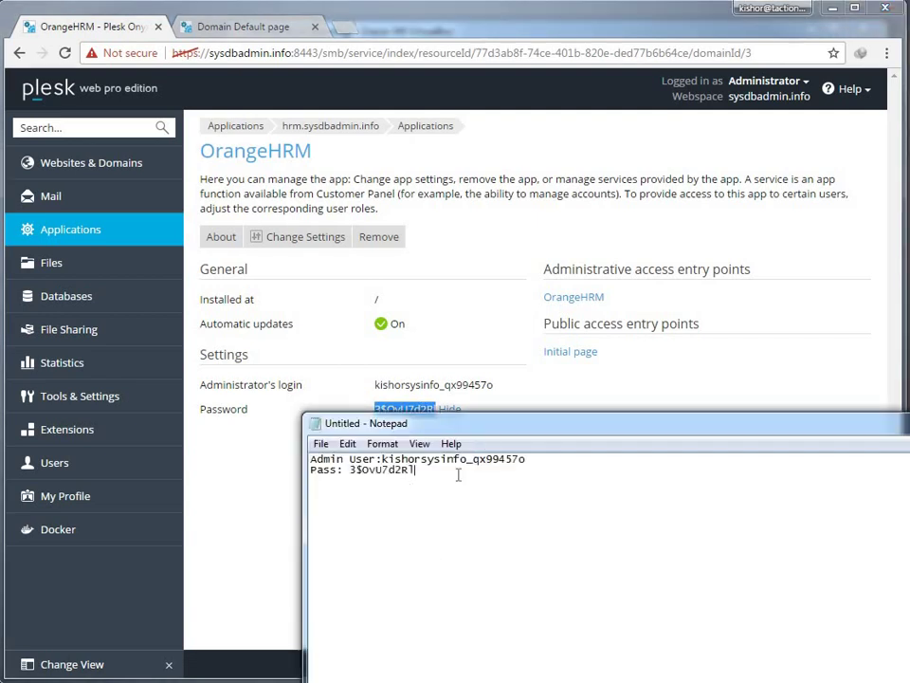
{"action": "left_click", "coordinate": [270, 481]}
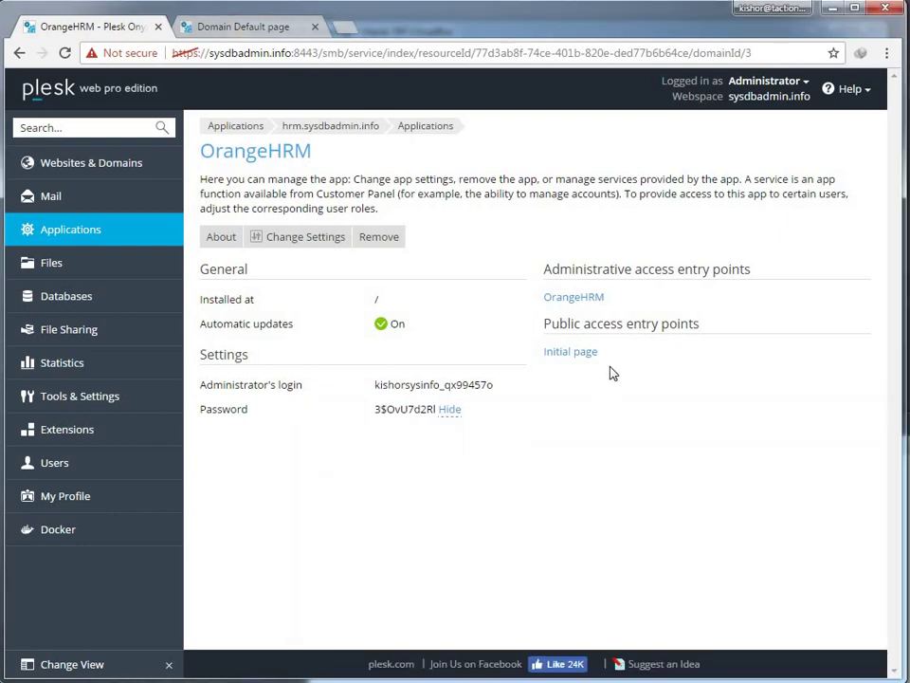
{"action": "right_click", "coordinate": [604, 301]}
- Open the OrangeHRM admin entry in a new tab and select the saved admin username in Notepad
{"action": "left_click", "coordinate": [619, 309]}
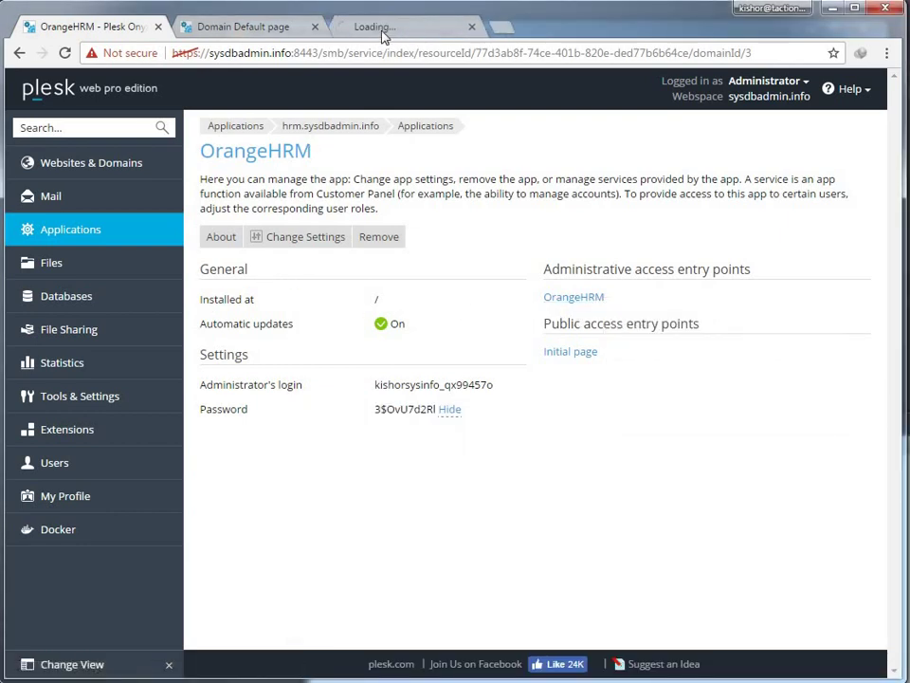
{"action": "left_click", "coordinate": [383, 34]}
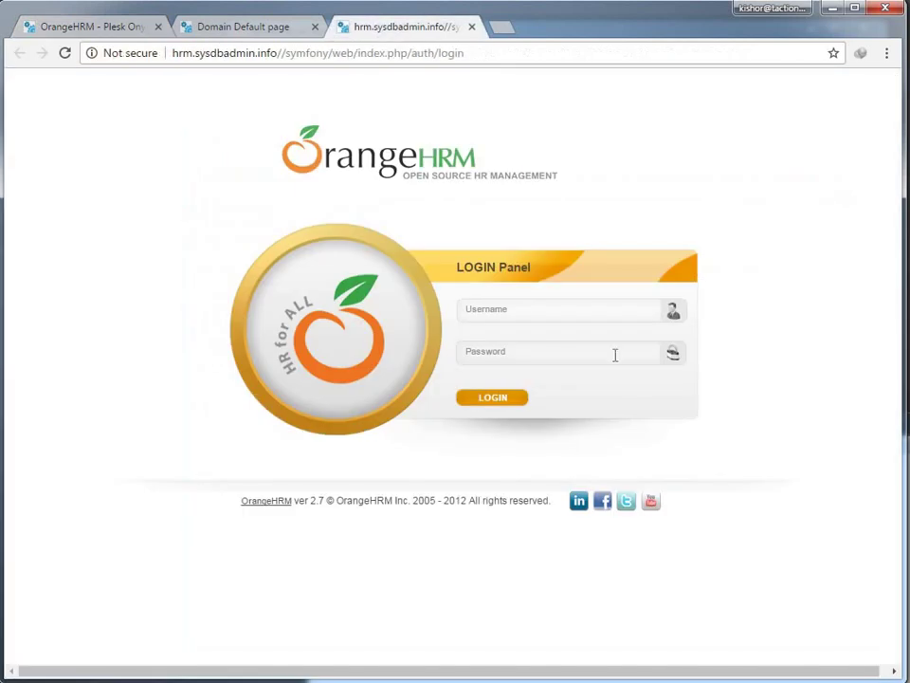
{"action": "left_click", "coordinate": [522, 314]}
{"action": "key", "text": "alt+Tab"}
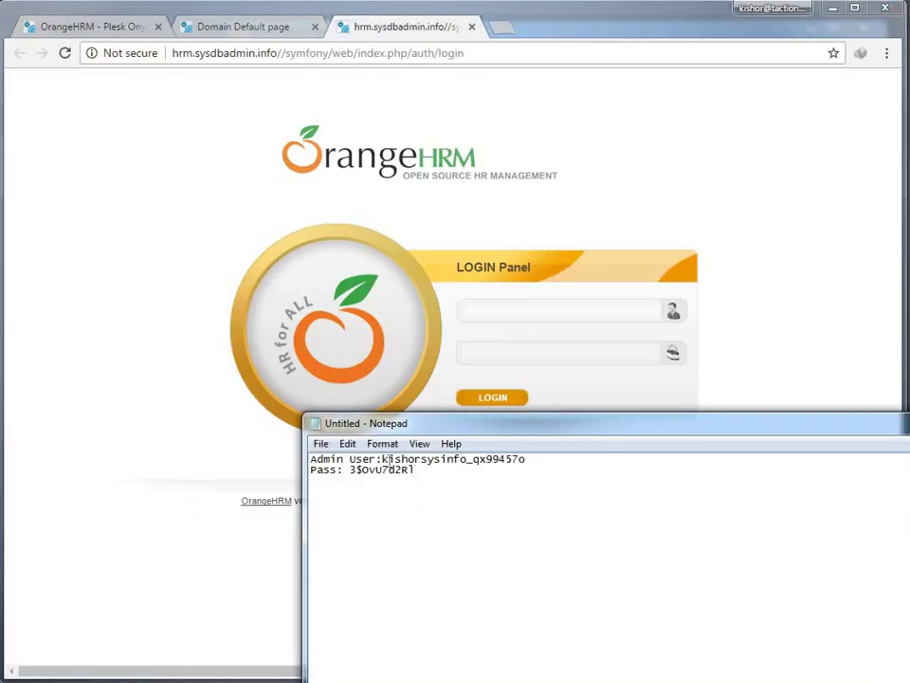
{"action": "left_click_drag", "start_coordinate": [382, 458], "coordinate": [536, 463]}
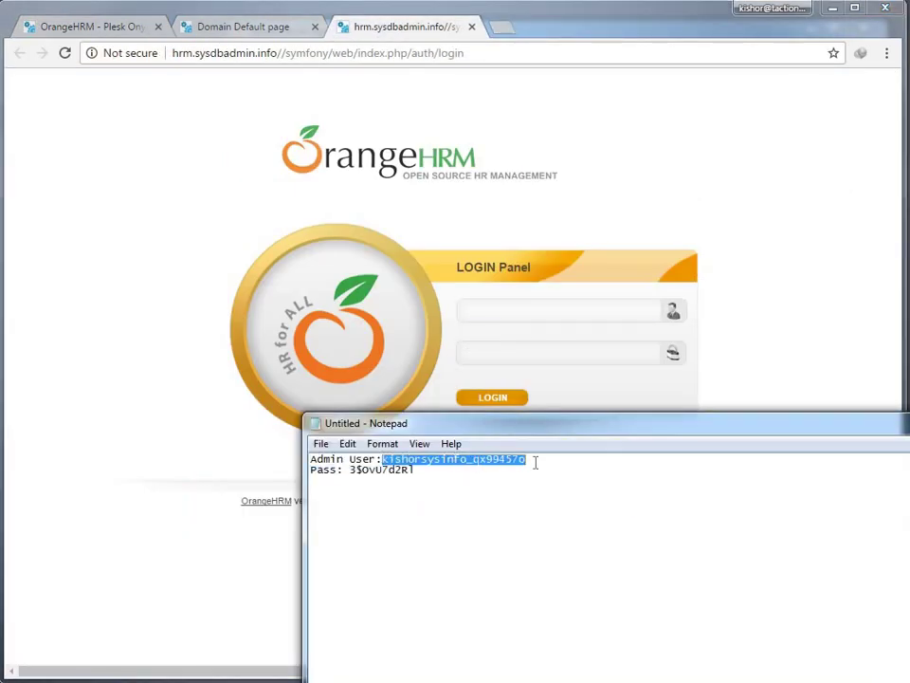
- Sign in to OrangeHRM with the saved administrator username and password
{"action": "left_click", "coordinate": [504, 304]}
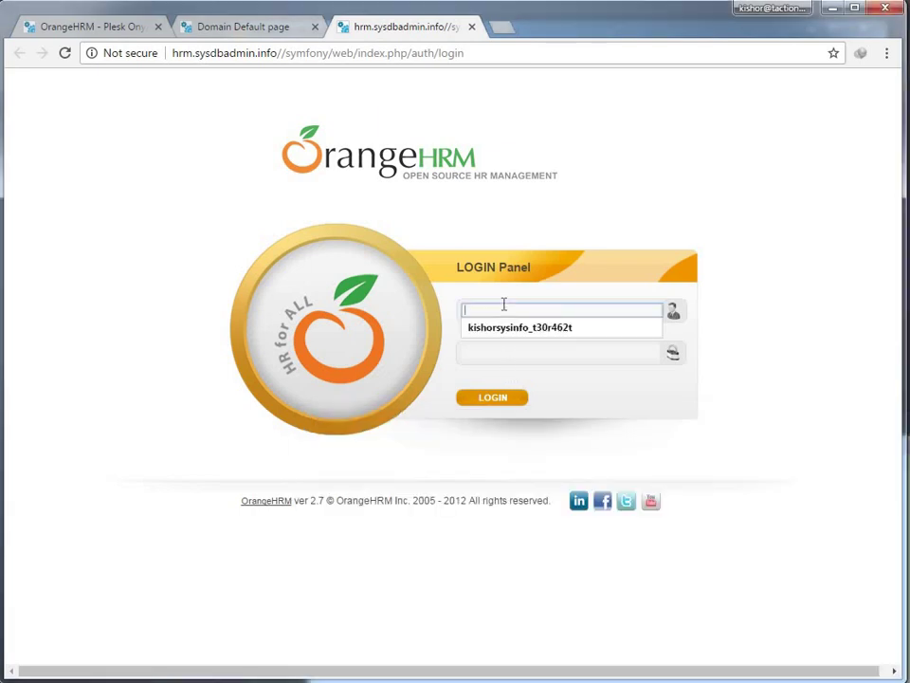
{"action": "key", "text": "ctrl+v"}
{"action": "left_click", "coordinate": [489, 352]}
{"action": "left_click", "coordinate": [489, 398]}
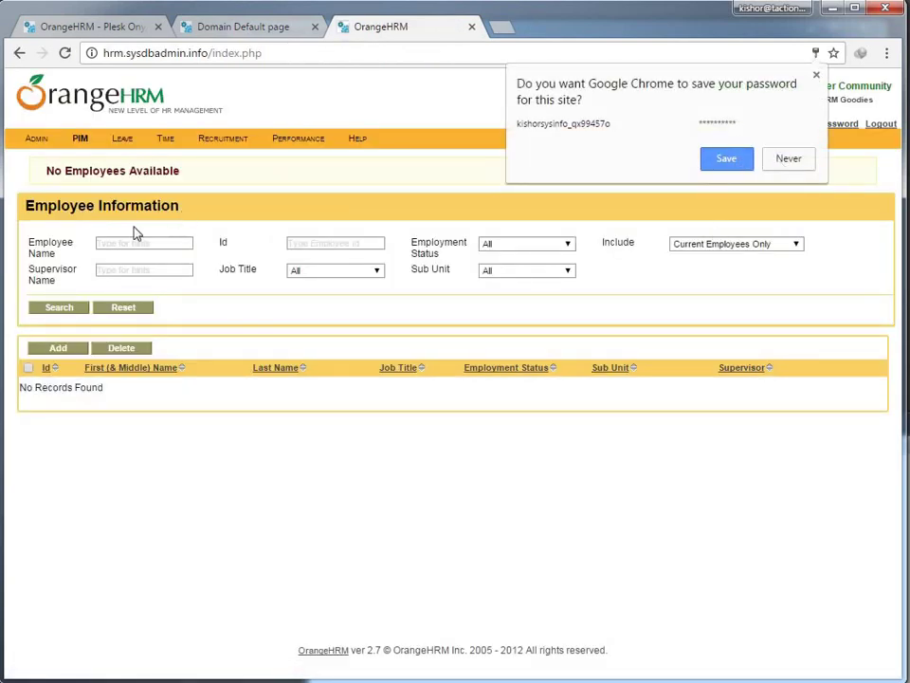
- Go to PIM > Employee List, which shows no employees, then open Add Employee
{"action": "triple_click", "coordinate": [180, 172]}
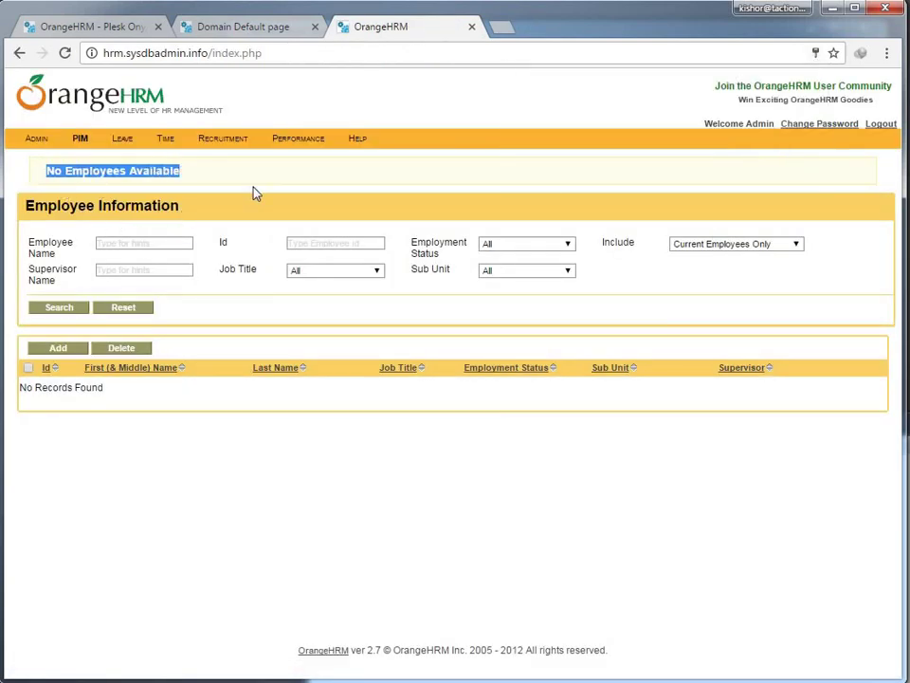
{"action": "left_click", "coordinate": [233, 267]}
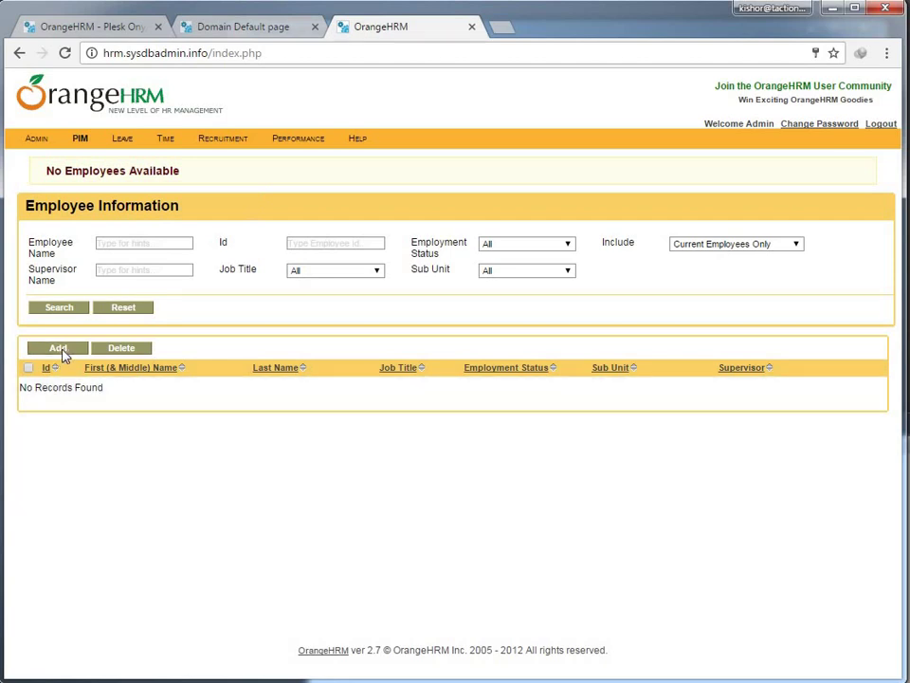
{"action": "mouse_move", "coordinate": [43, 140]}
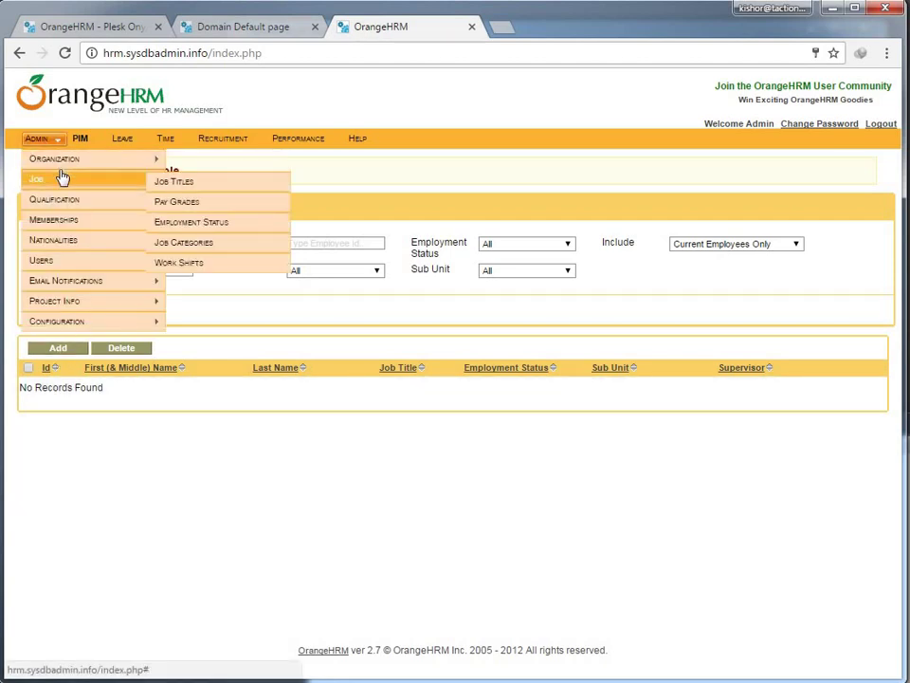
{"action": "mouse_move", "coordinate": [91, 146]}
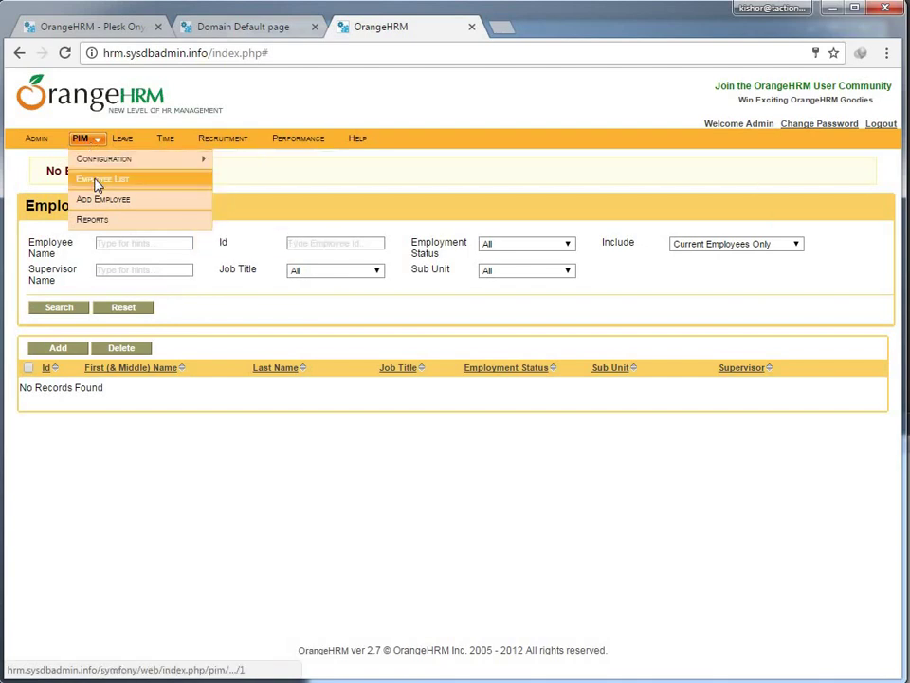
{"action": "left_click", "coordinate": [95, 183]}
{"action": "mouse_move", "coordinate": [27, 142]}
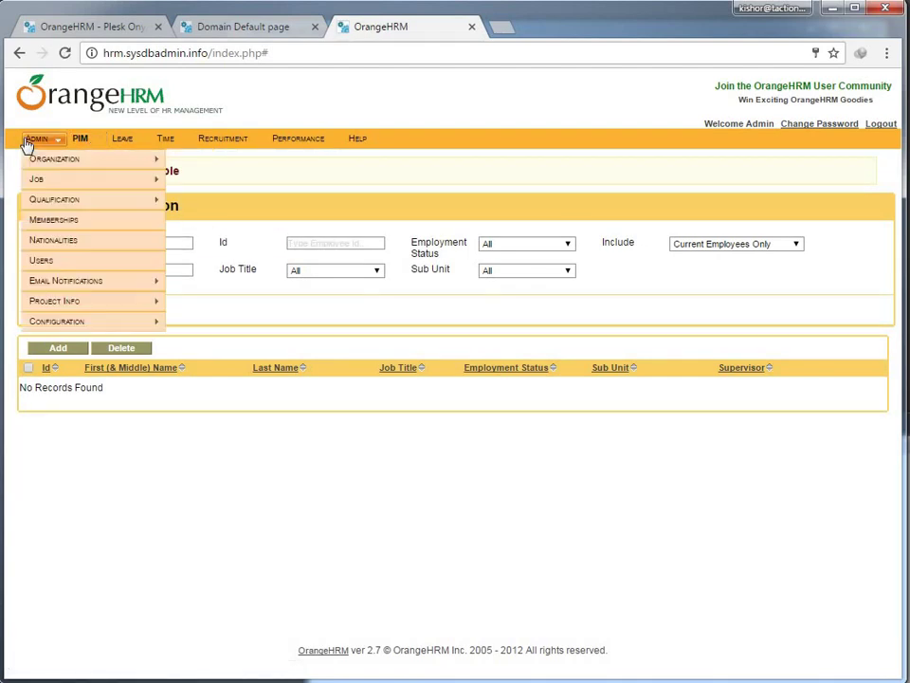
{"action": "left_click", "coordinate": [57, 349]}
- Enter the new employee's first and last name, keeping Employee Id 0001
{"action": "left_click", "coordinate": [207, 198]}
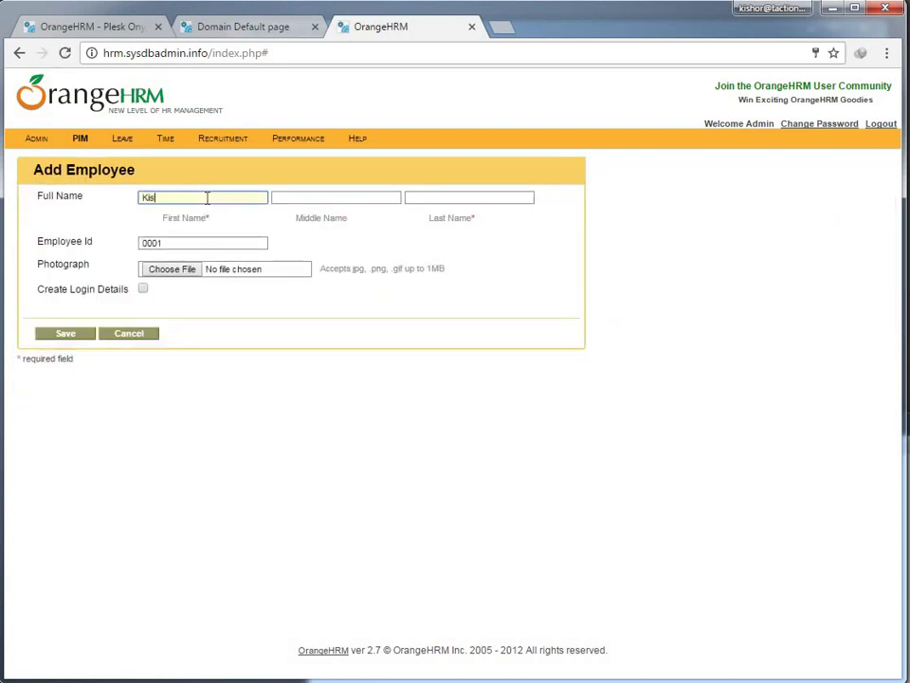
{"action": "key", "text": "Tab"}
{"action": "key", "text": "Tab"}
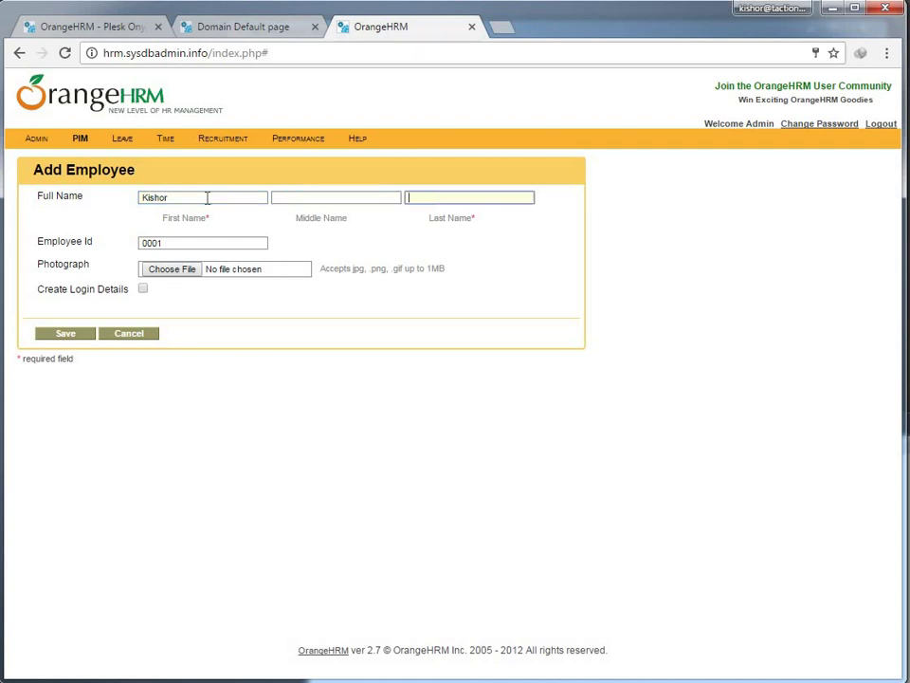
{"action": "type", "text": "Yadav"}
{"action": "key", "text": "Tab"}
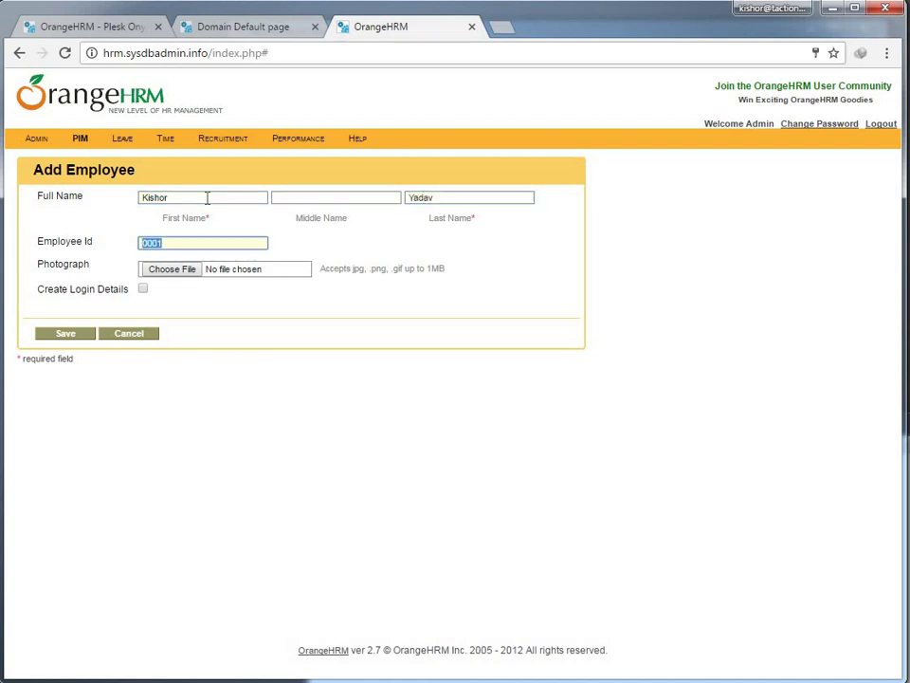
{"action": "key", "text": "Tab"}
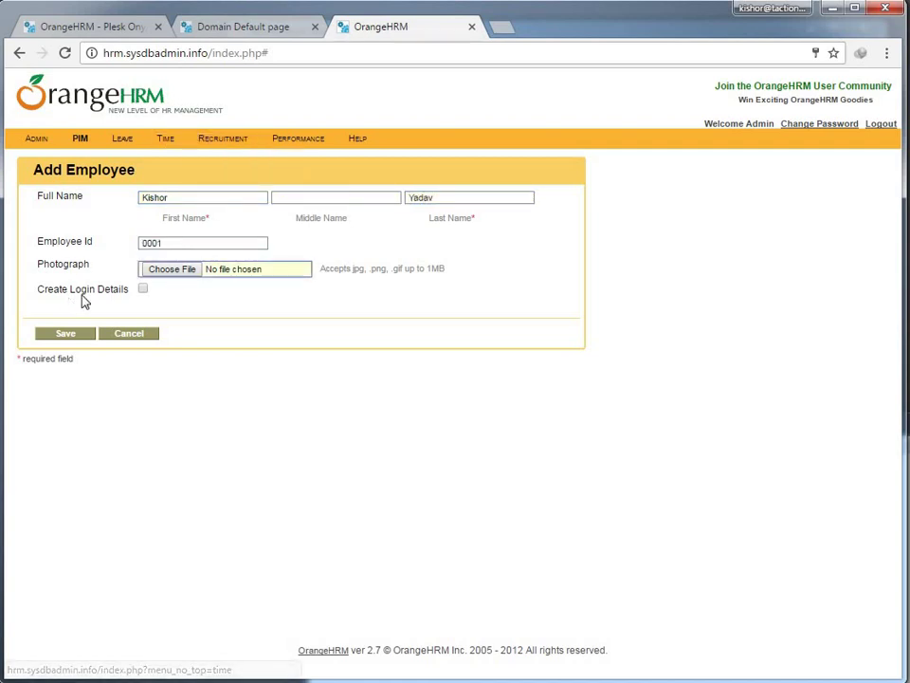
- Enable Create Login Details, fill in the user name and password twice, and save the employee
{"action": "left_click", "coordinate": [144, 289]}
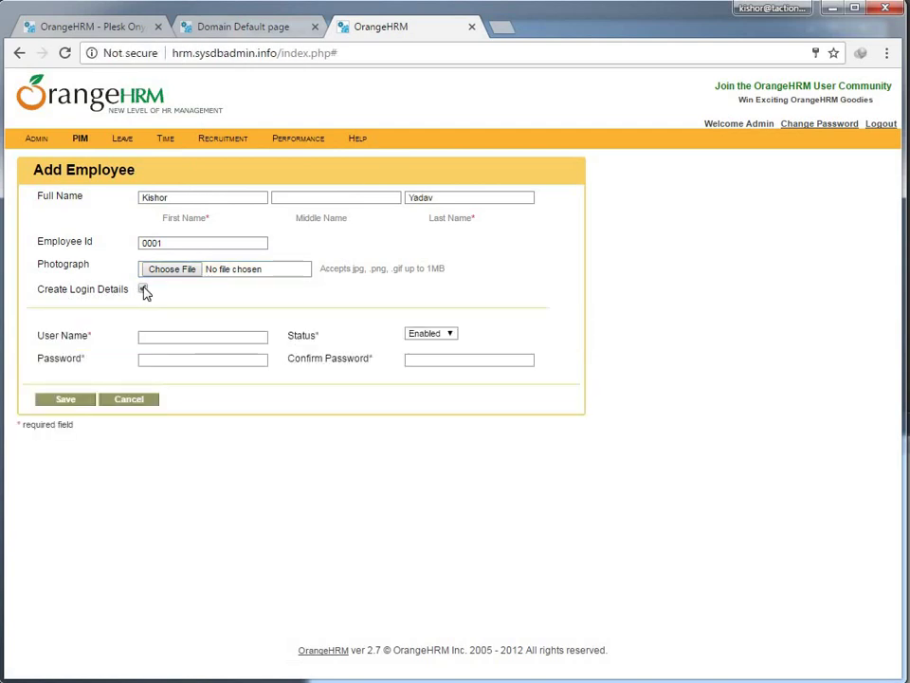
{"action": "left_click", "coordinate": [170, 342]}
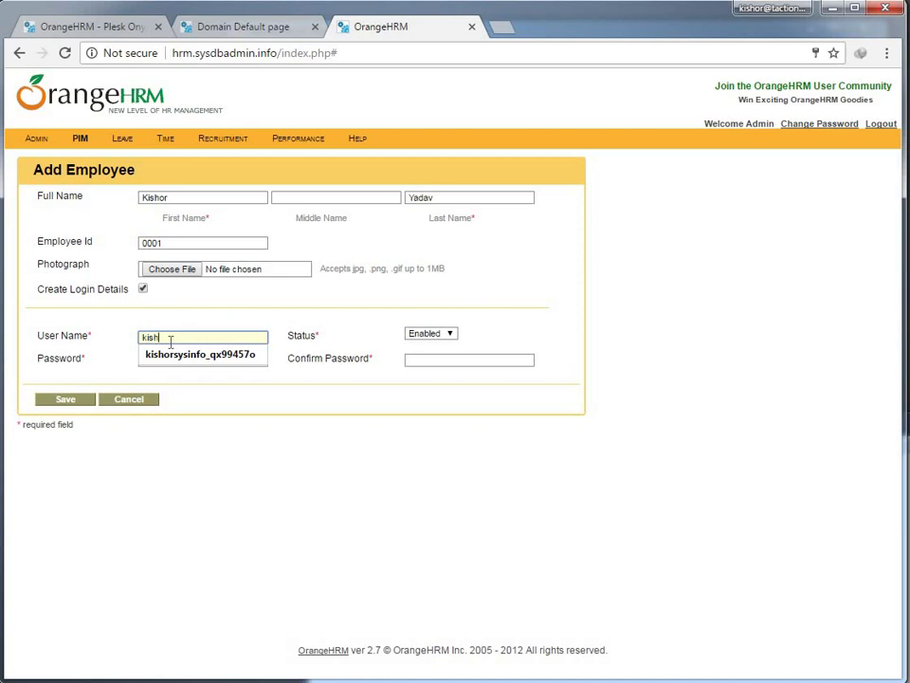
{"action": "key", "text": "Tab"}
{"action": "type", "text": "kishor"}
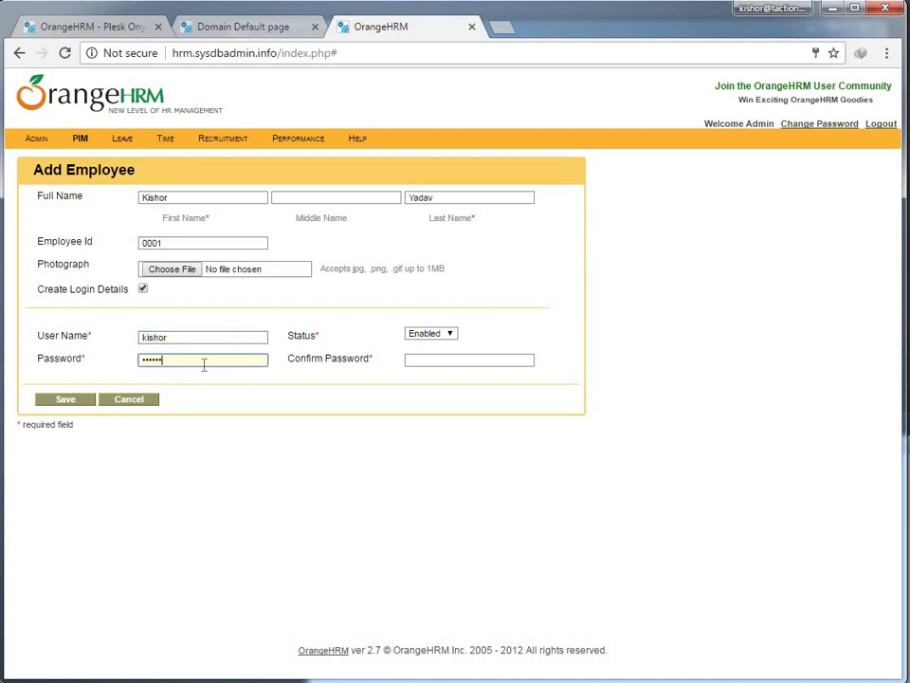
{"action": "key", "text": "Tab"}
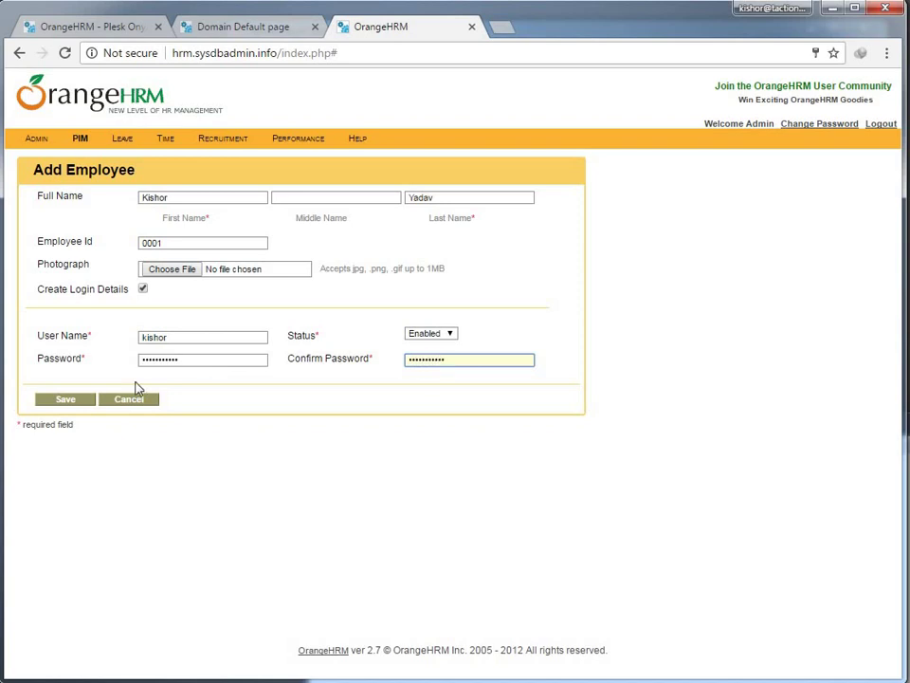
{"action": "left_click", "coordinate": [75, 400]}
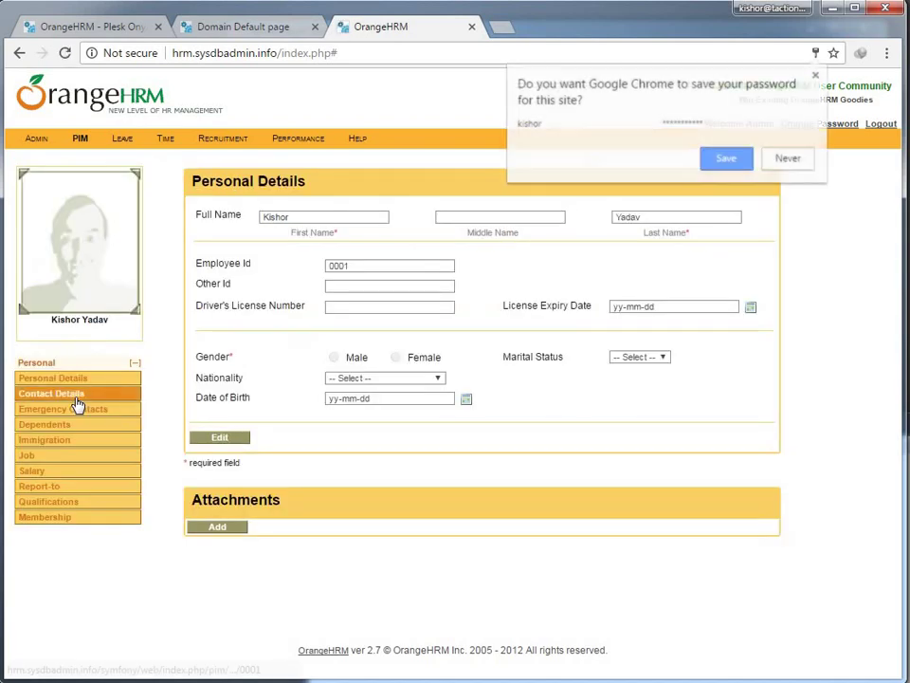
- Decline Chrome's password save, view the employee's sections from Contact Details to Membership, and log out
{"action": "left_click", "coordinate": [788, 158]}
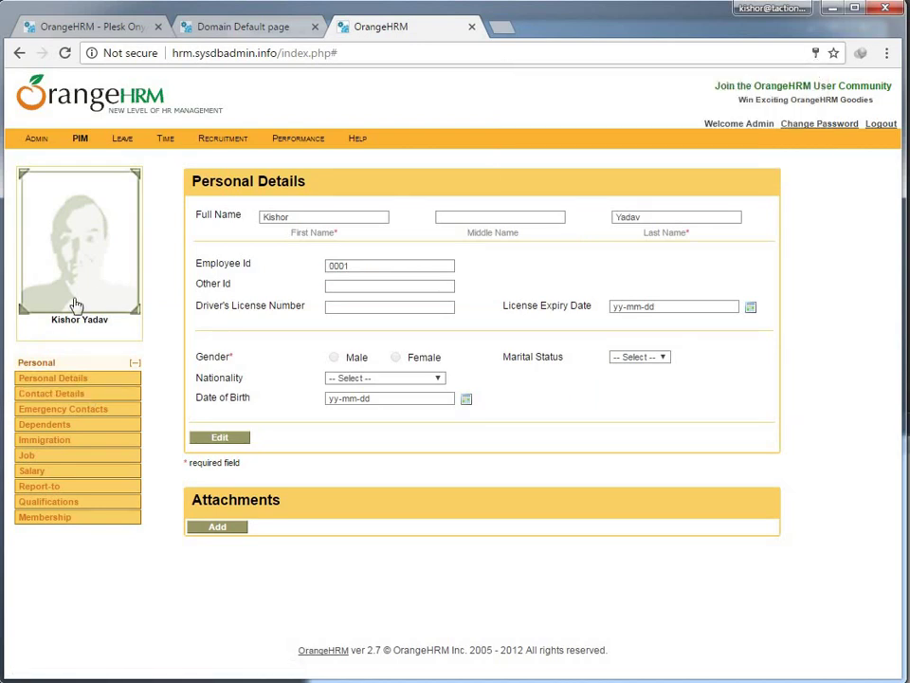
{"action": "left_click", "coordinate": [78, 393]}
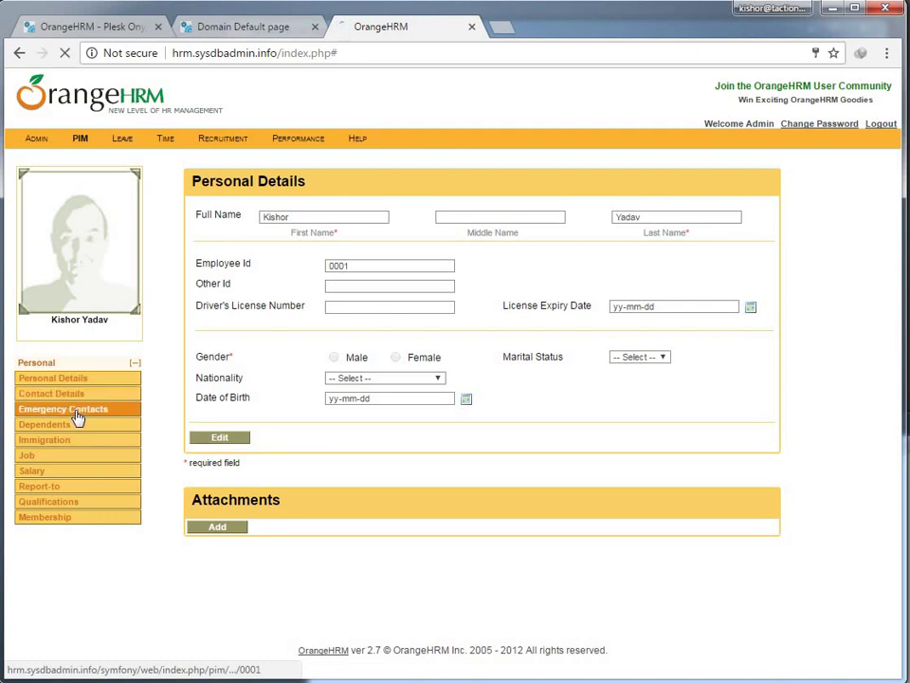
{"action": "left_click", "coordinate": [78, 418]}
{"action": "left_click", "coordinate": [77, 429]}
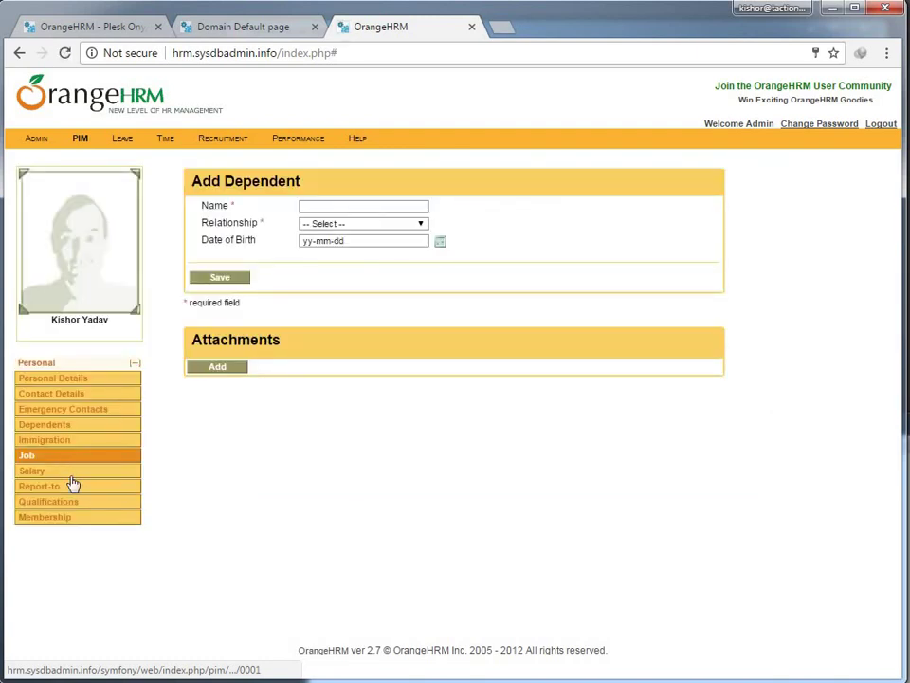
{"action": "left_click", "coordinate": [72, 473]}
{"action": "left_click", "coordinate": [72, 487]}
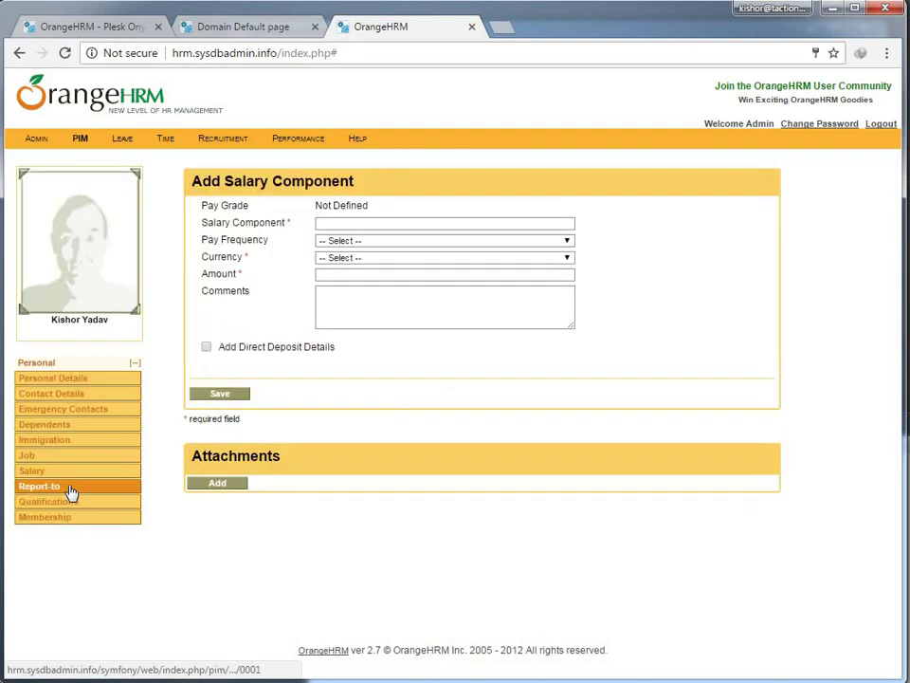
{"action": "left_click", "coordinate": [67, 501]}
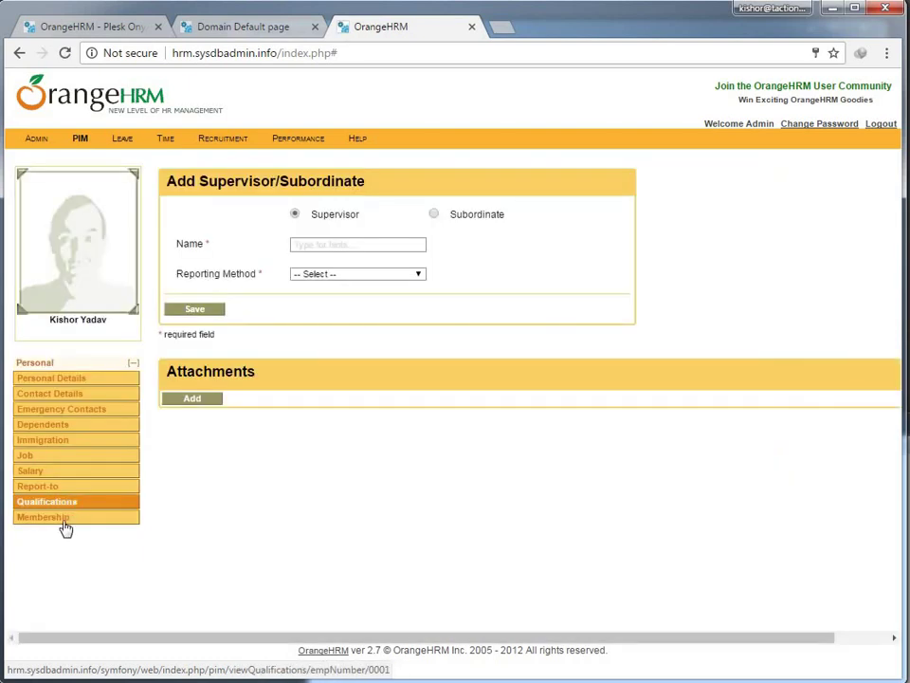
{"action": "left_click", "coordinate": [64, 520]}
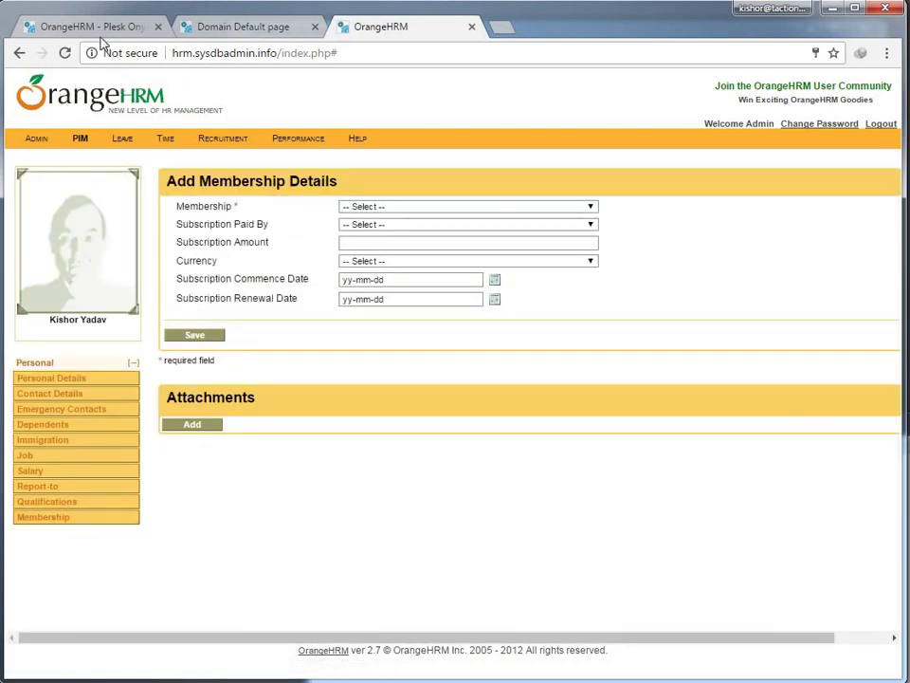
{"action": "left_click", "coordinate": [880, 125]}
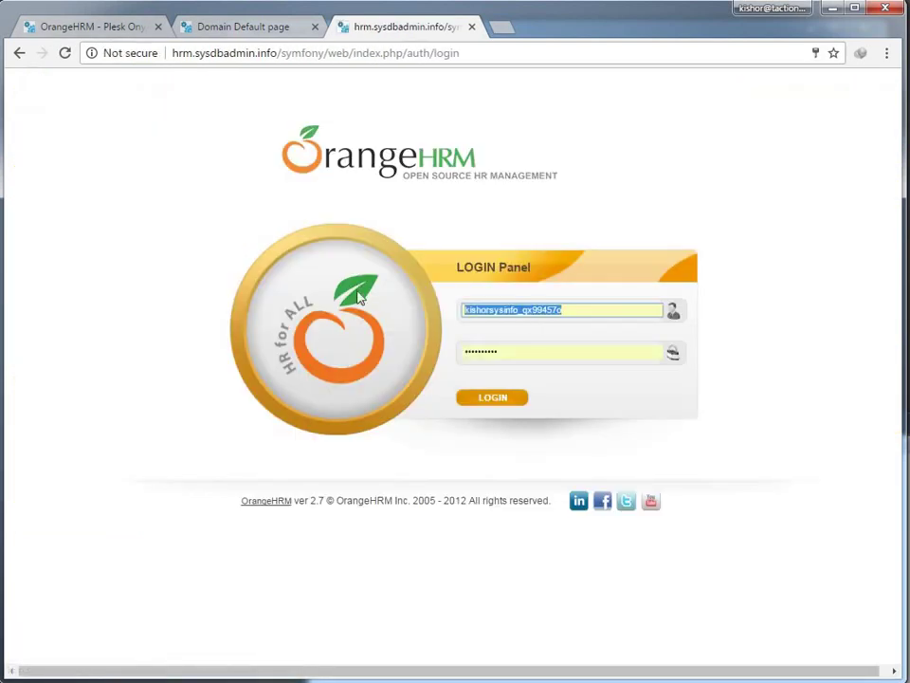
- Log in to OrangeHRM with the new employee's username and password
{"action": "type", "text": "kishor"}
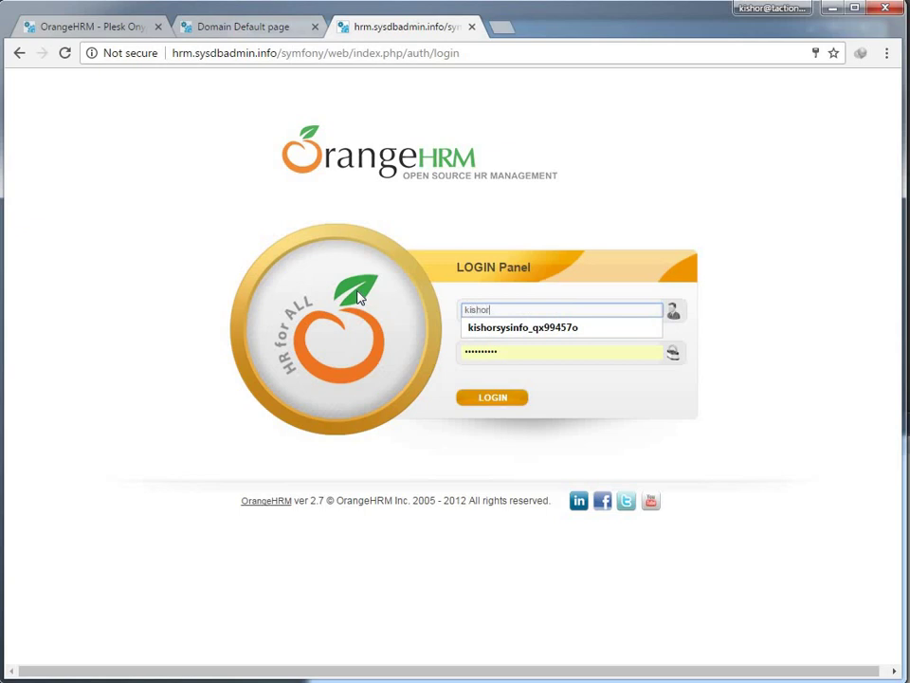
{"action": "key", "text": "Tab"}
{"action": "type", "text": "••"}
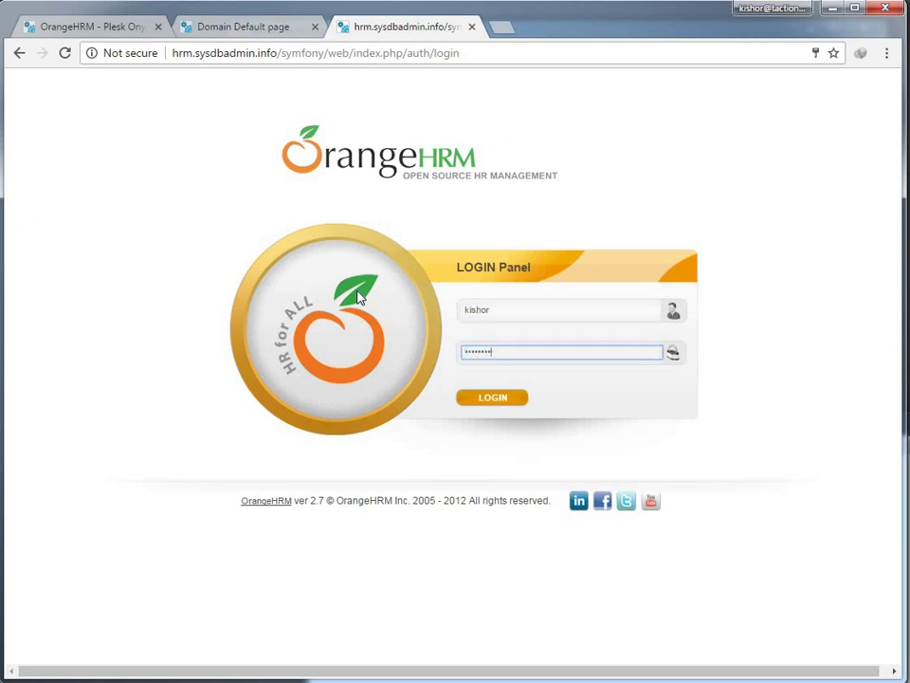
{"action": "key", "text": "BackSpace"}
{"action": "key", "text": "BackSpace"}
{"action": "key", "text": "BackSpace"}
{"action": "key", "text": "BackSpace"}
{"action": "key", "text": "BackSpace"}
{"action": "key", "text": "BackSpace"}
{"action": "key", "text": "BackSpace"}
{"action": "type", "text": "••"}
{"action": "key", "text": "Return"}
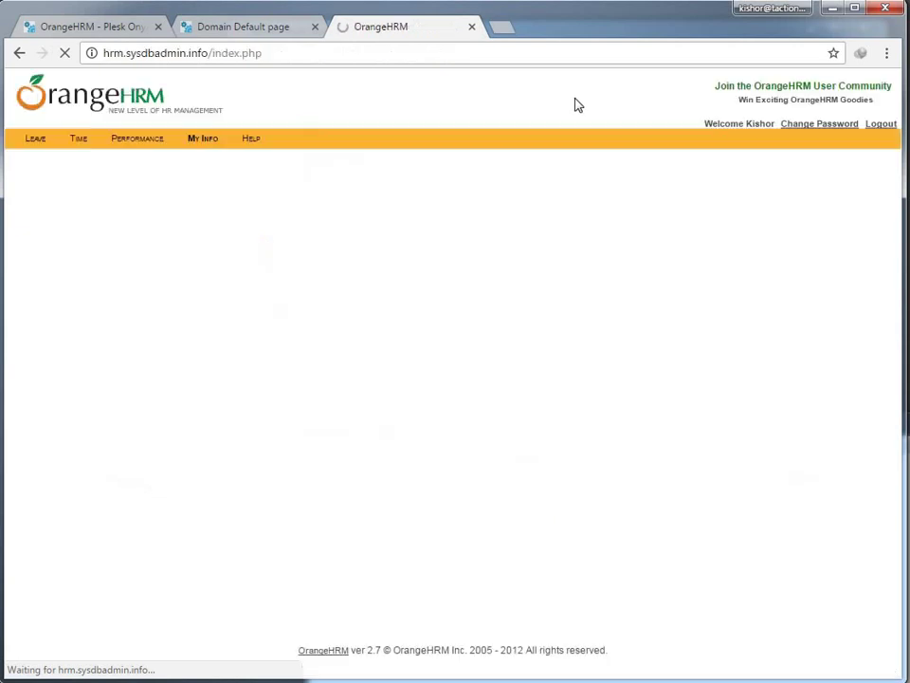
- Browse the employee's Leave, Time and Performance Reviews pages, which have nothing set up yet
{"action": "left_click", "coordinate": [36, 142]}
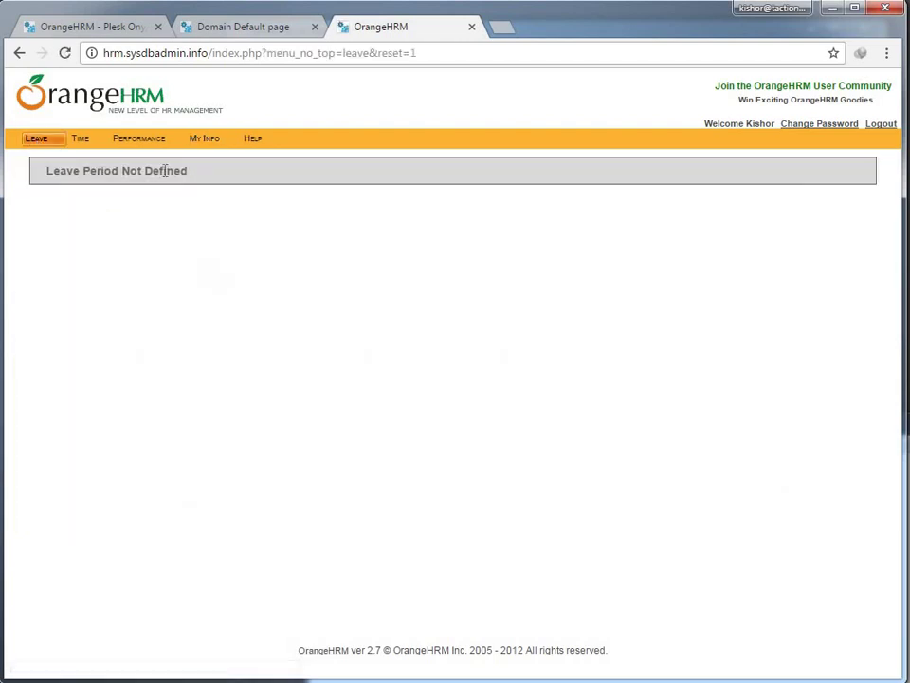
{"action": "left_click_drag", "start_coordinate": [195, 173], "coordinate": [59, 172]}
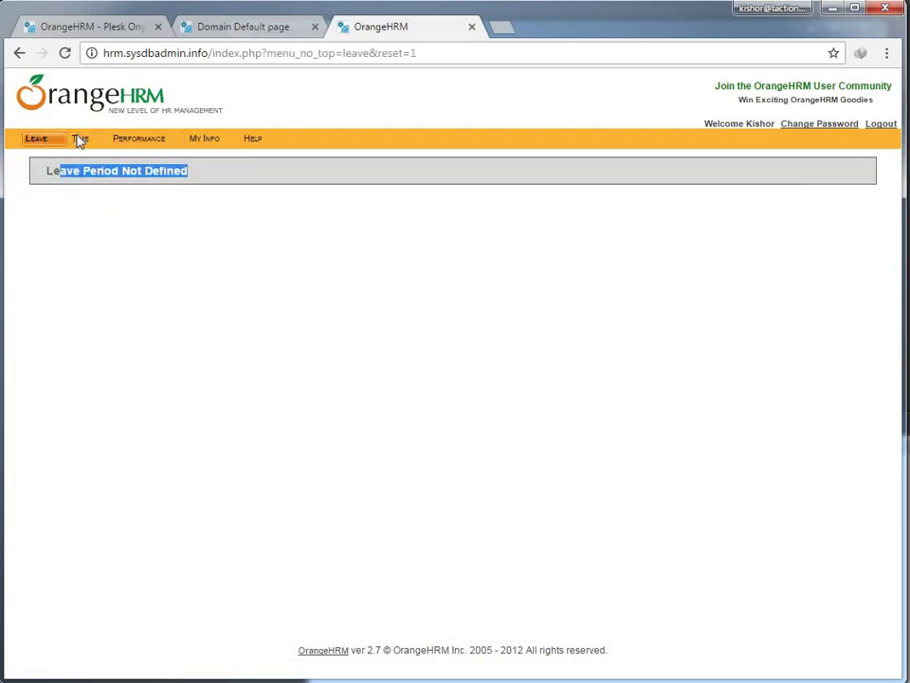
{"action": "left_click", "coordinate": [80, 141]}
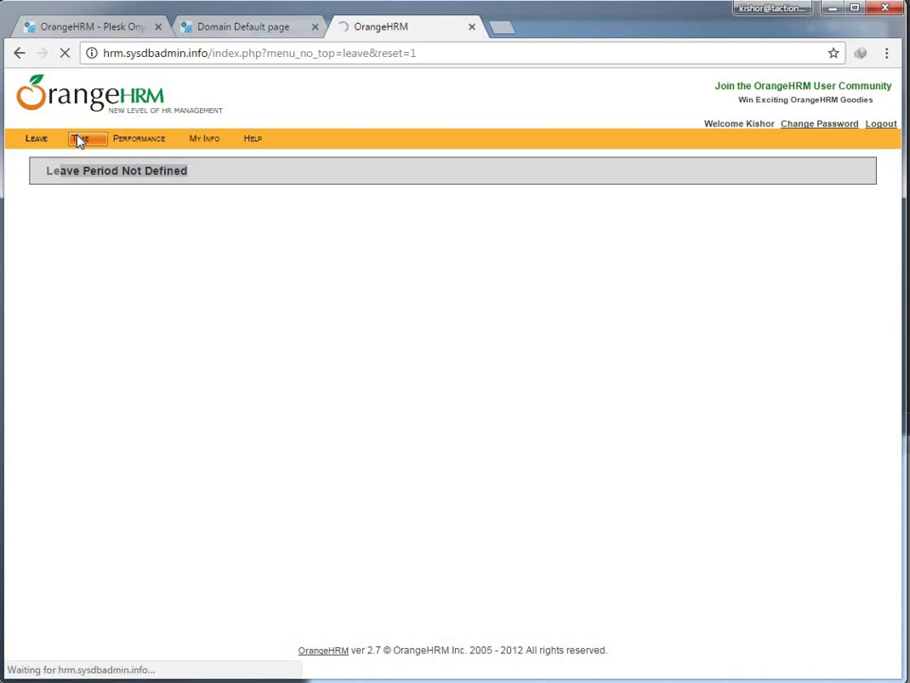
{"action": "left_click", "coordinate": [130, 161]}
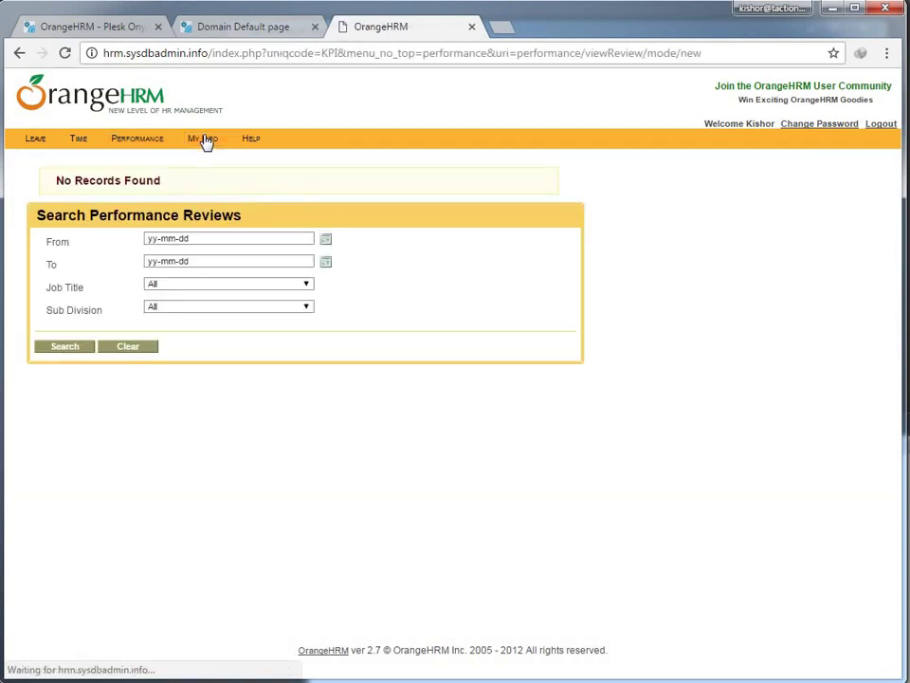
{"action": "mouse_move", "coordinate": [255, 149]}
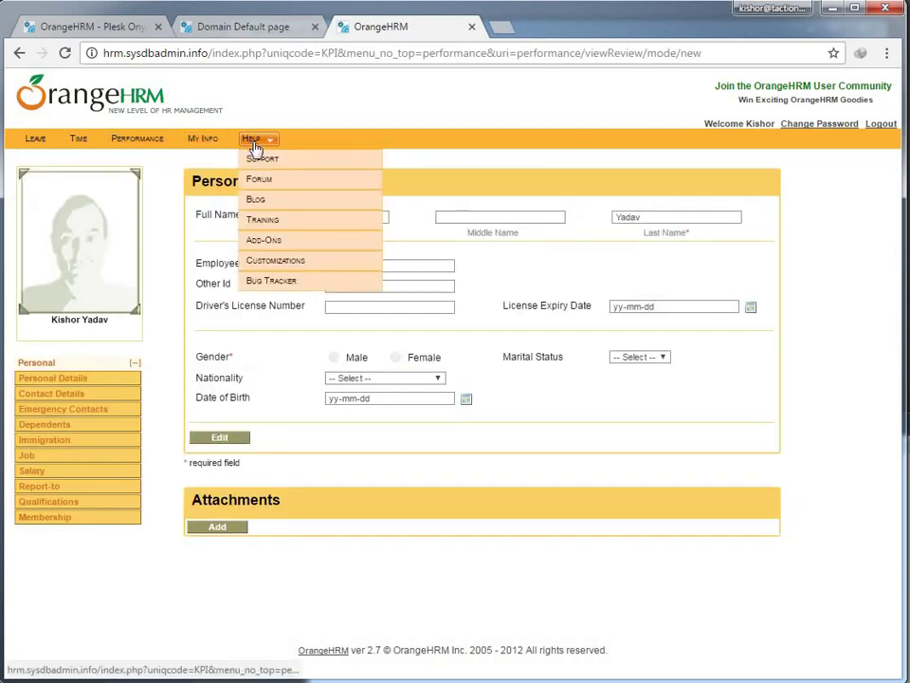